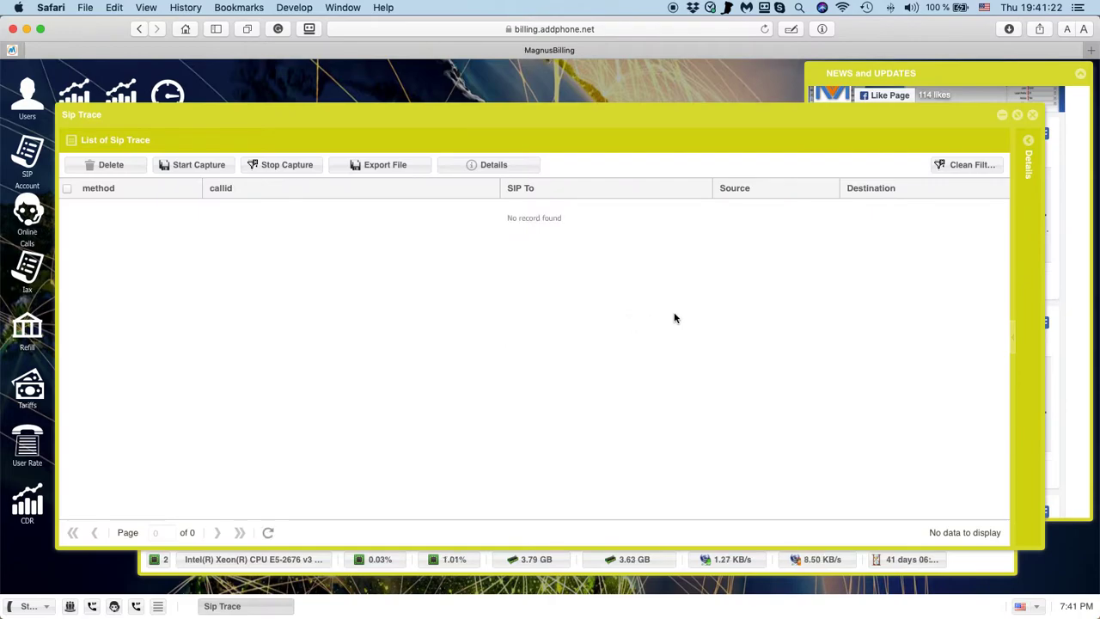
Maximize the Sip Trace window so its empty trace list fills the browser.
left_click(1016, 115)
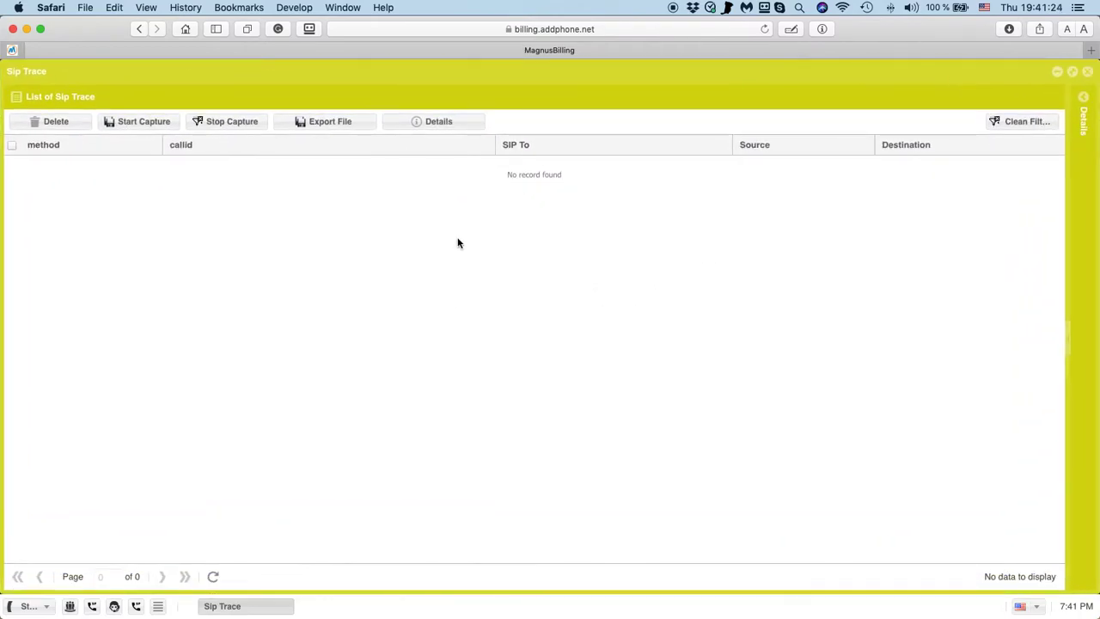
Stop the running ngrep capture in Terminal at 708 packets and hide the terminal.
key("super+Tab")
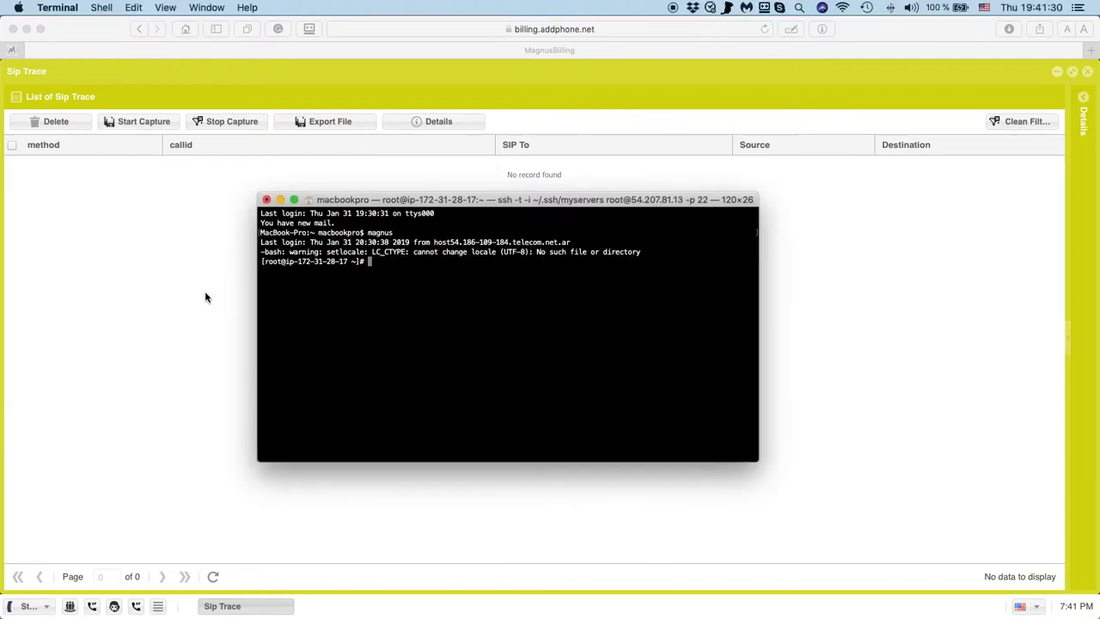
type("ngrep")
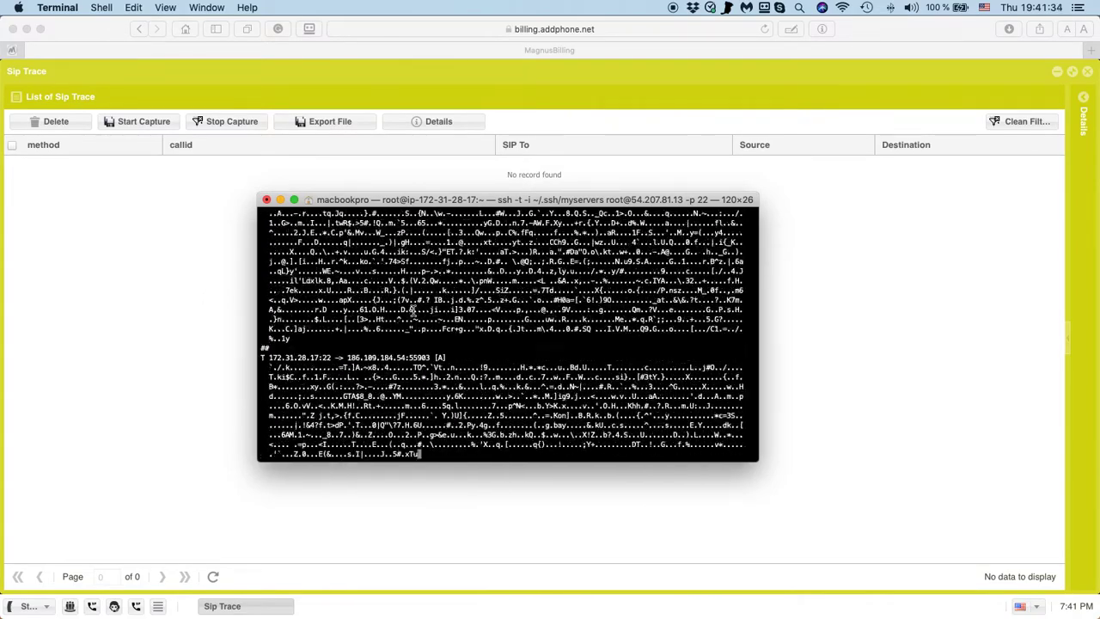
key("ctrl+c")
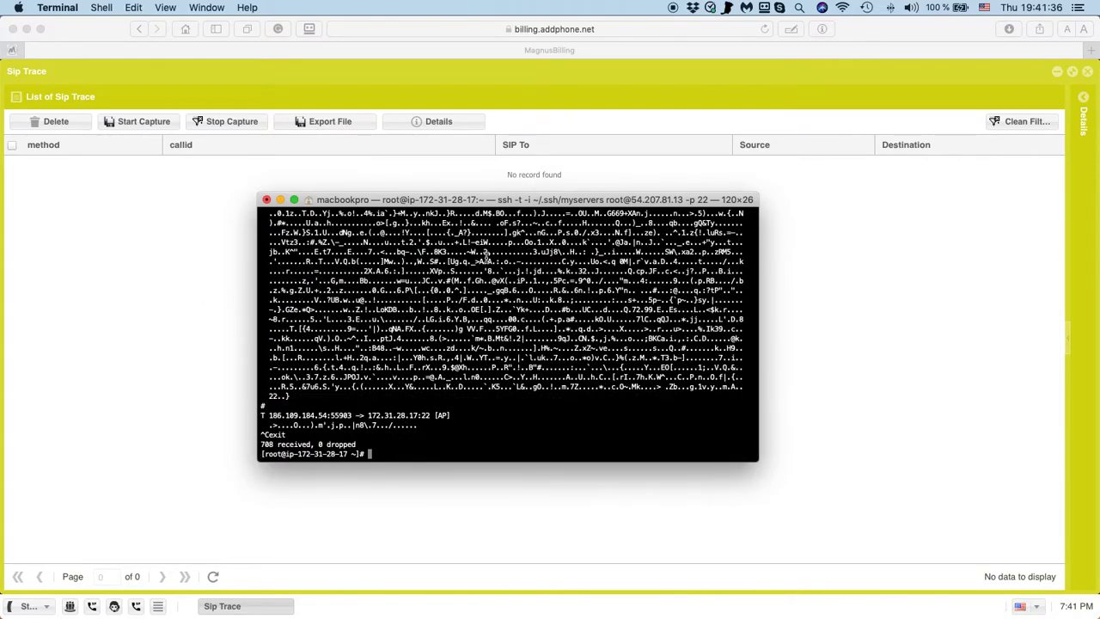
double_click(525, 200)
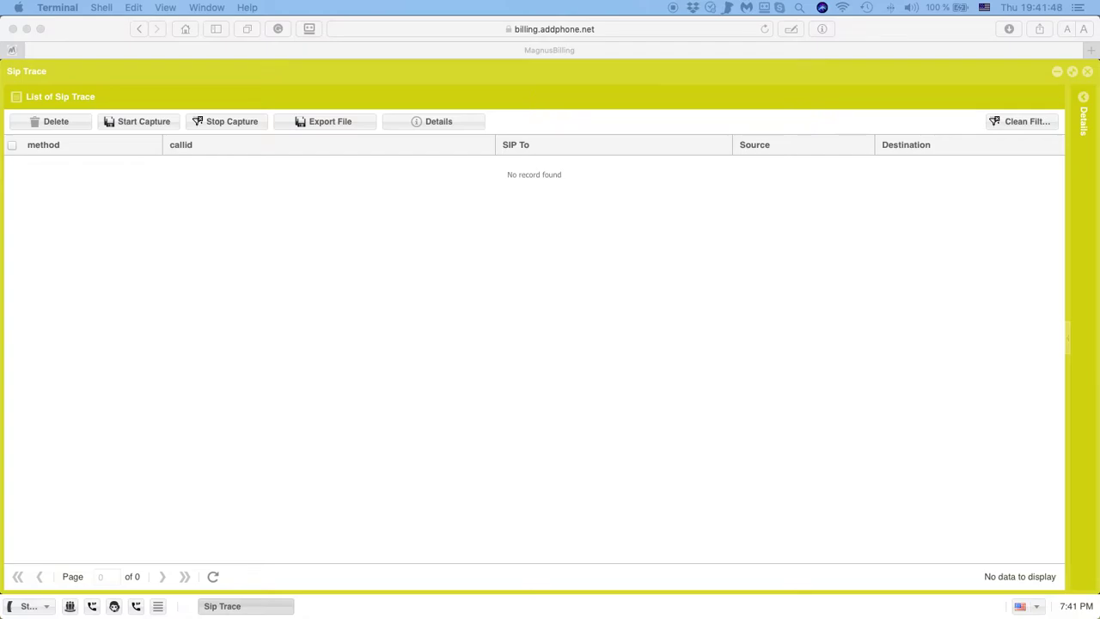
Start the ngrep SIP capture on port 5060 and bring up Bria with the test number.
left_click(628, 152)
key("Return")
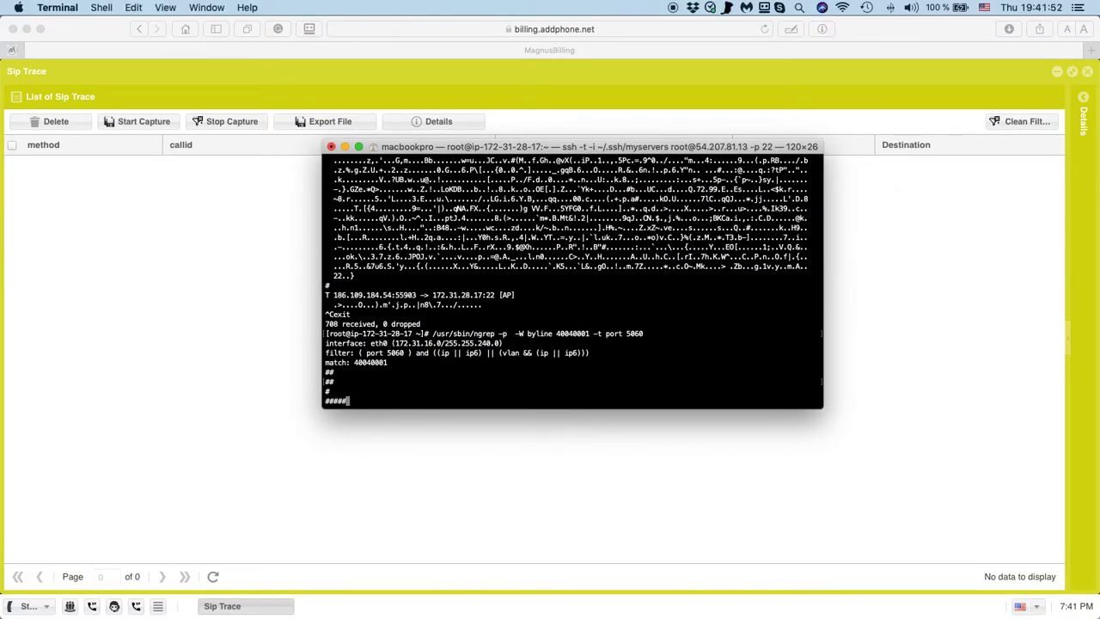
left_click(275, 325)
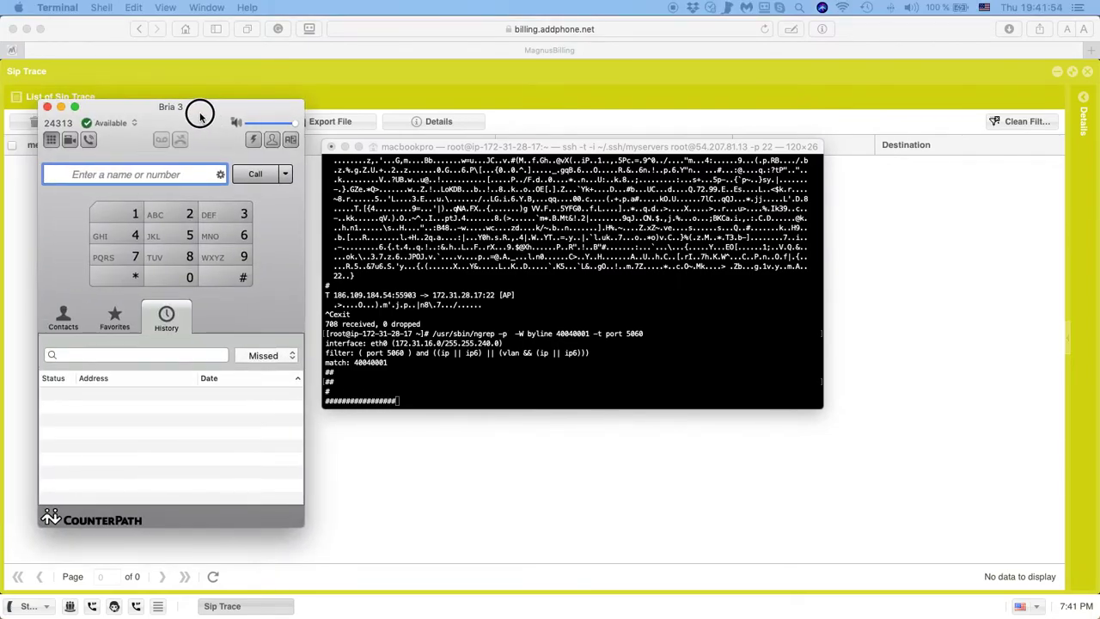
key("super+v")
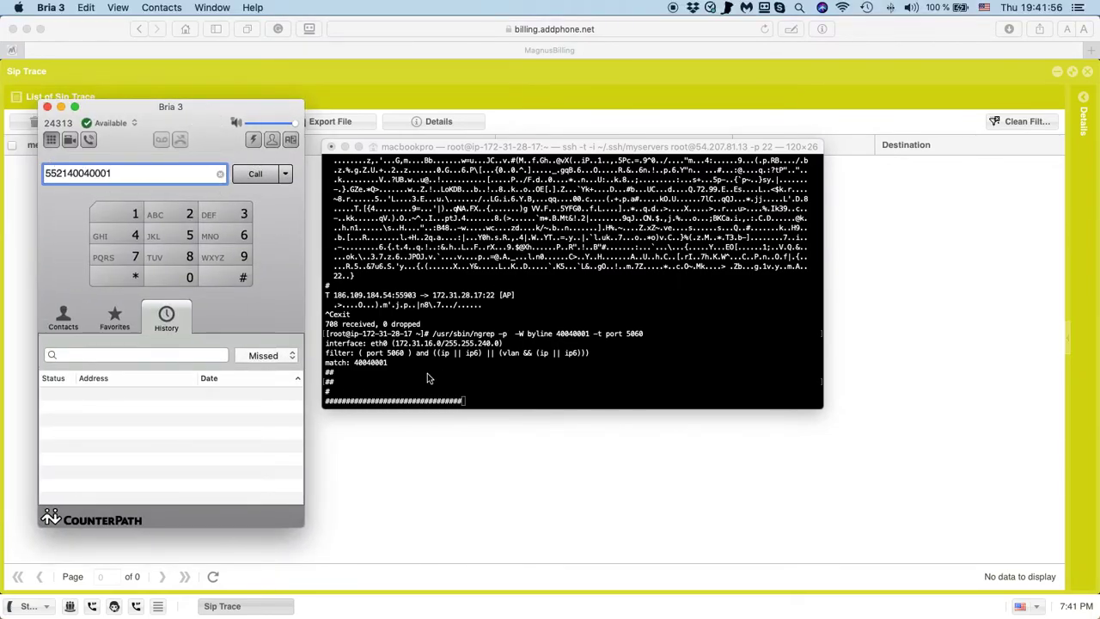
left_click(417, 375)
double_click(371, 362)
Place and hang up the test call, stop the capture, and hide Terminal.
left_click(255, 175)
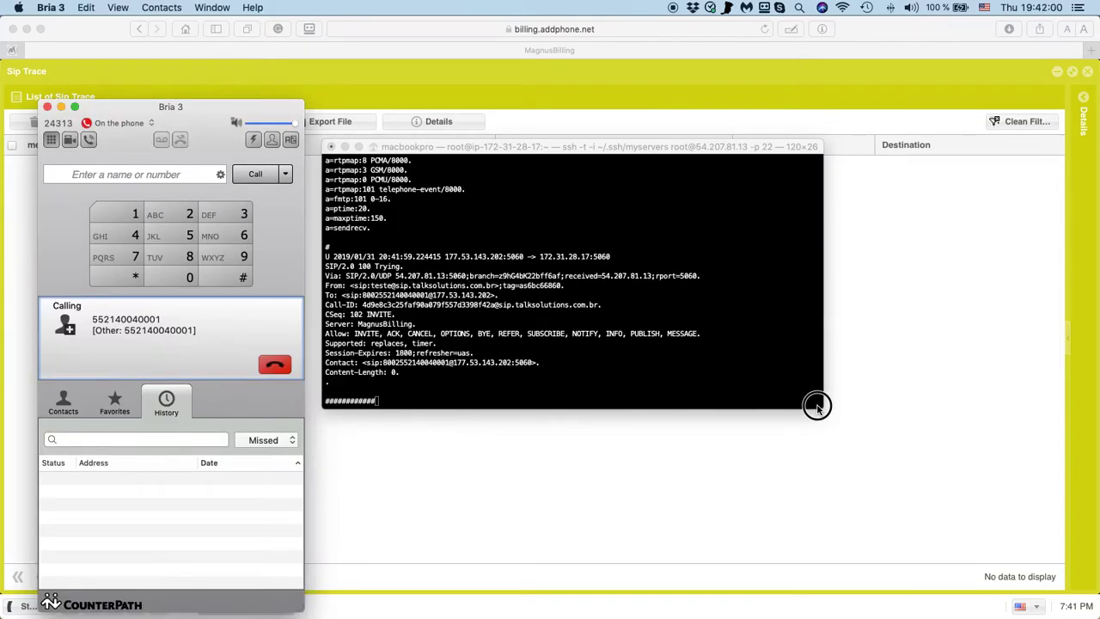
left_click_drag(821, 405, 964, 509)
left_click(275, 364)
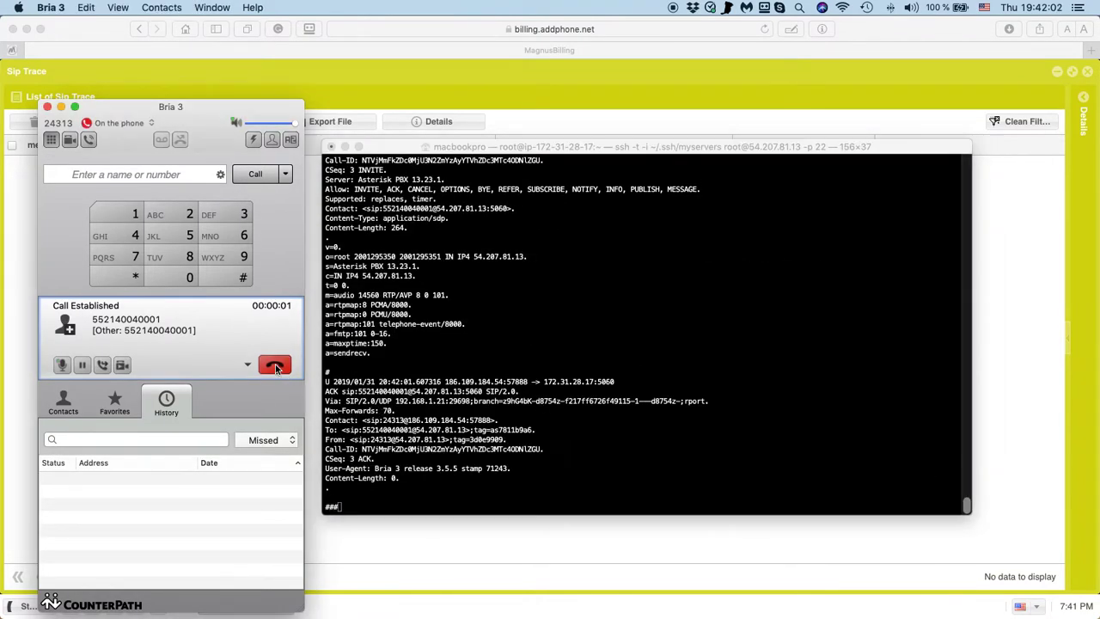
left_click(445, 400)
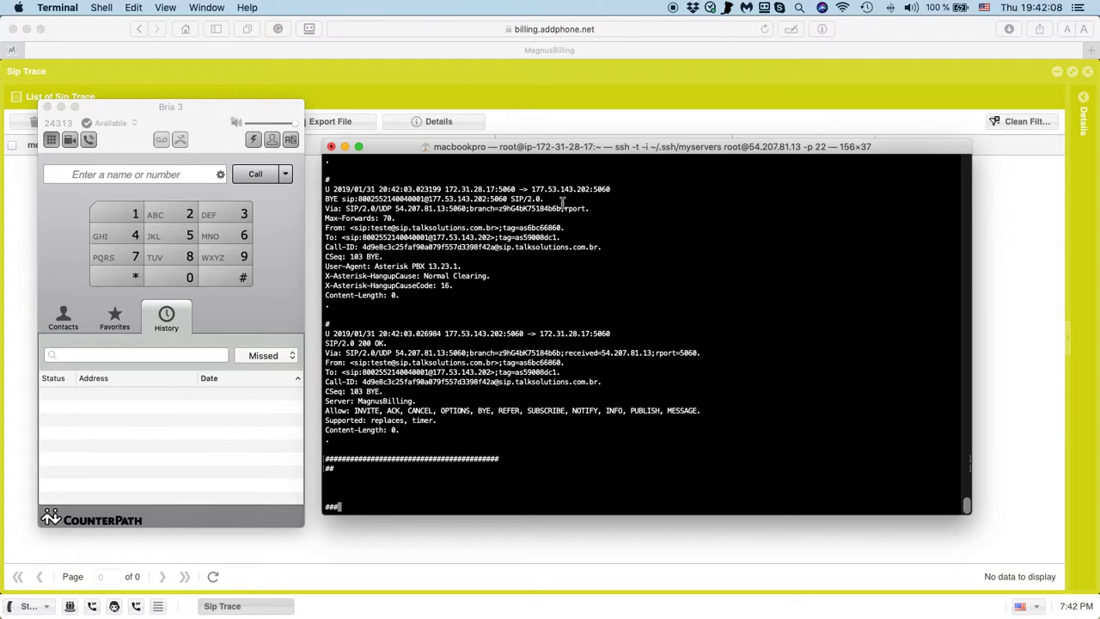
key("ctrl+c")
key("super+h")
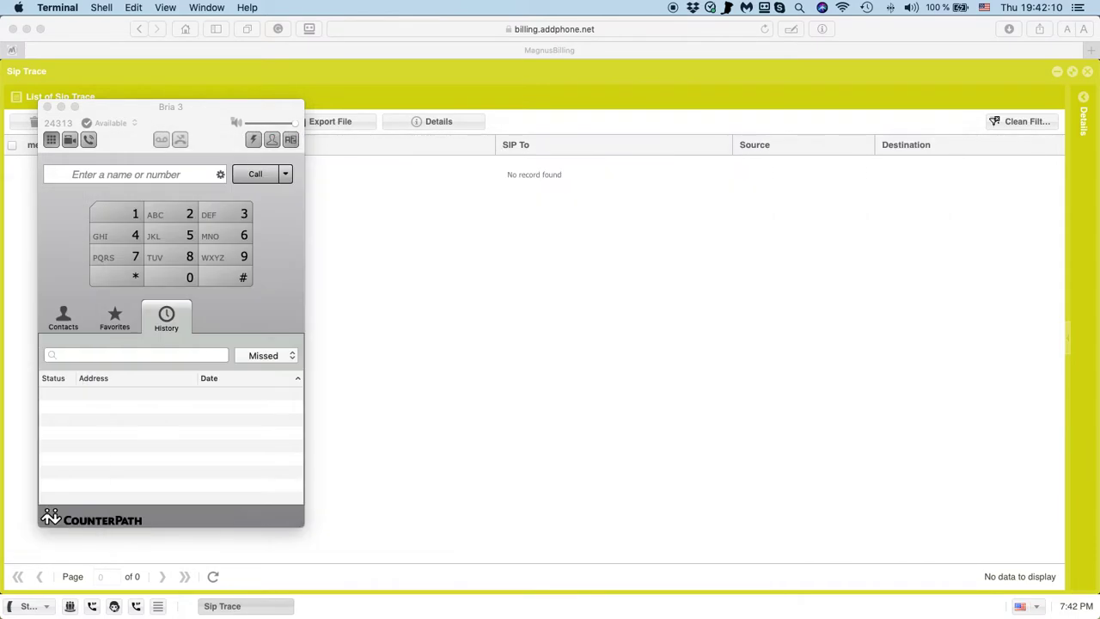
left_click_drag(201, 118, 686, 161)
Back in the browser, restore the Sip Trace window and maximize it again.
left_click(349, 290)
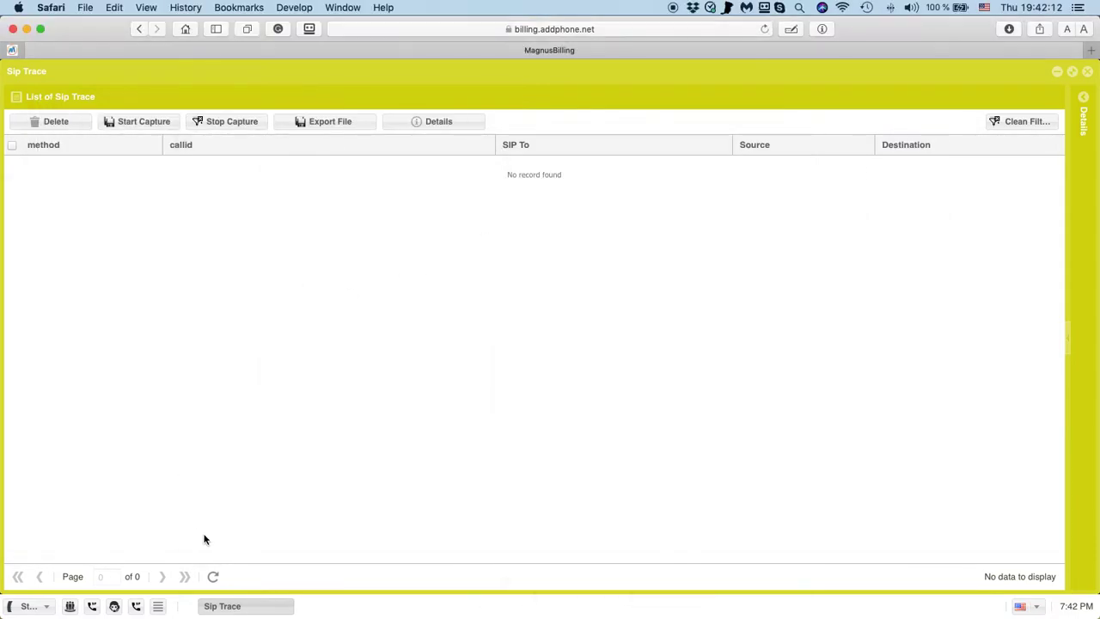
left_click(479, 327)
left_click(1073, 71)
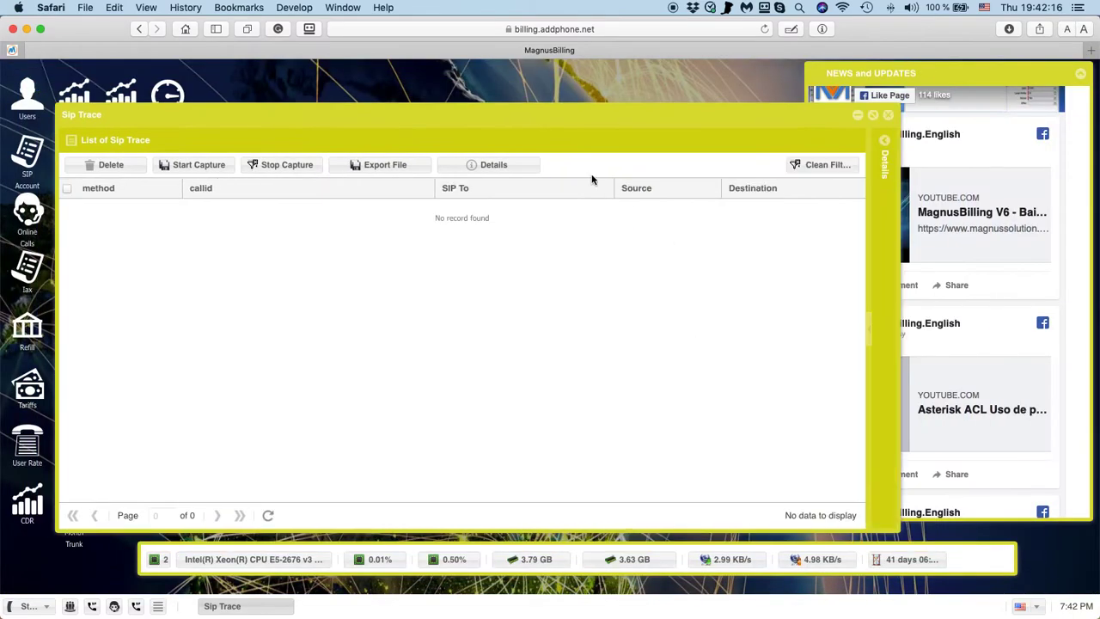
left_click(872, 115)
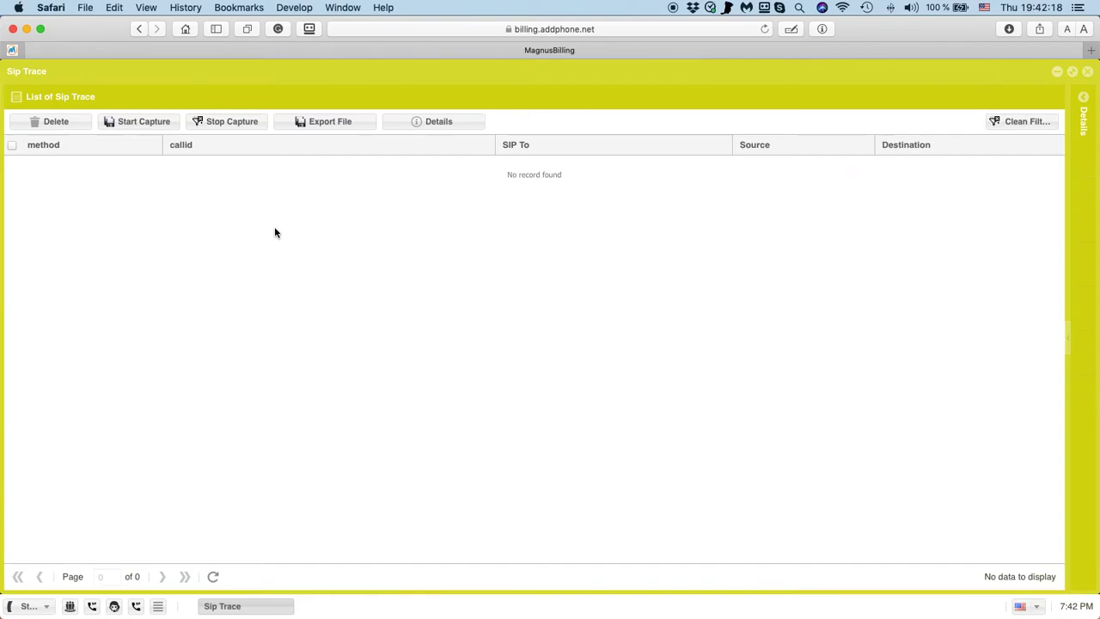
left_click(217, 309)
Move the Bria softphone to the left and put the billing page in front.
key("super+Tab")
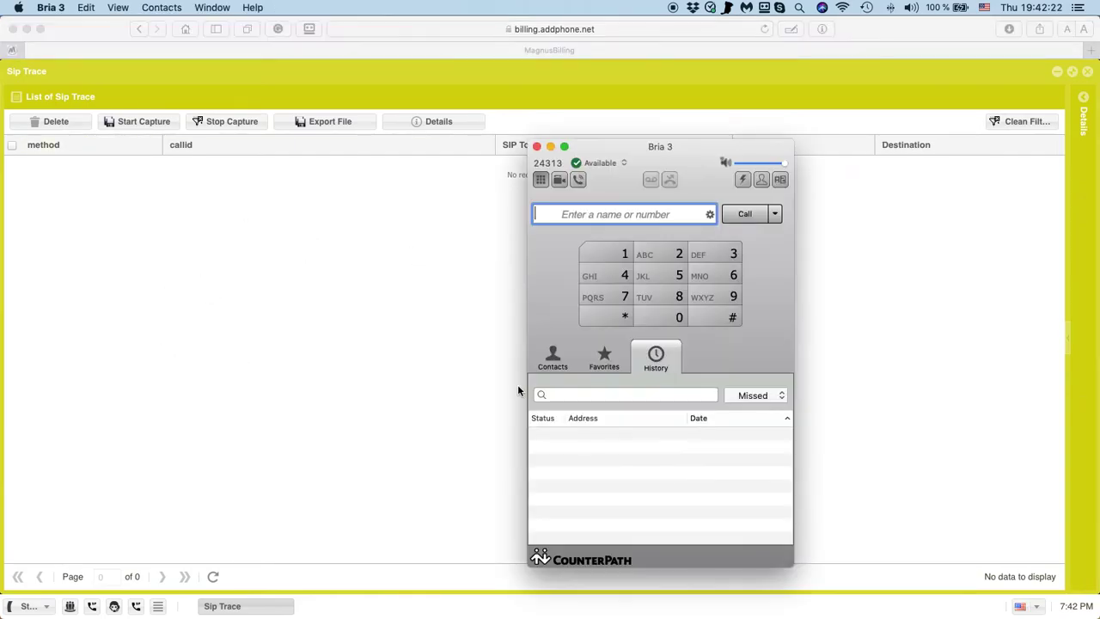
left_click_drag(634, 149, 171, 166)
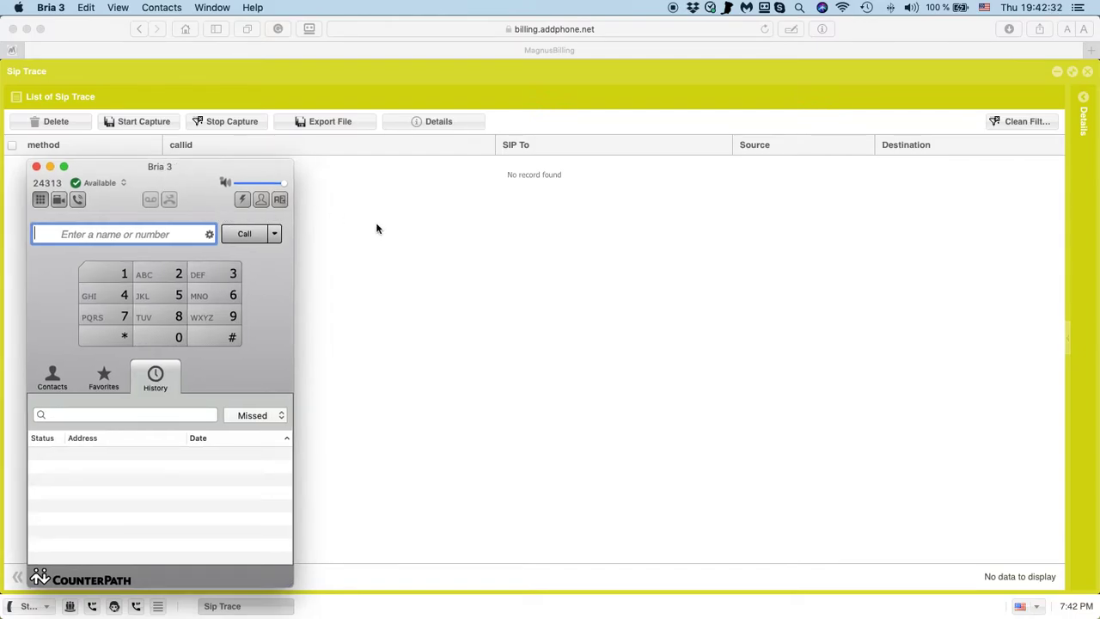
left_click(395, 235)
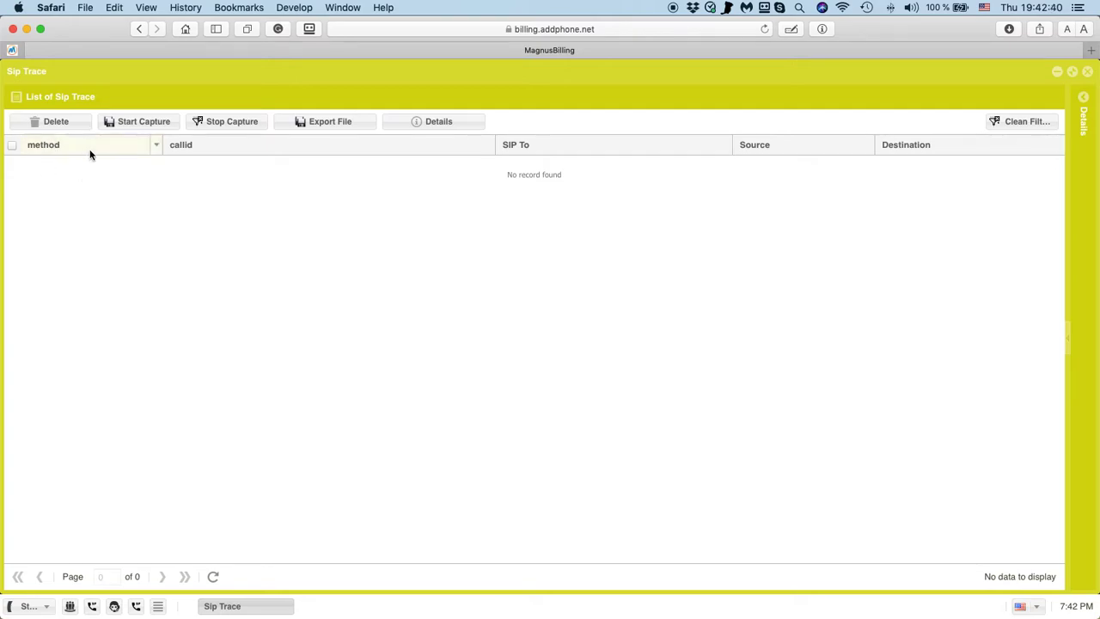
Start a capture with Filter timeout changed from 60 to 120, port 5060, and the test number as filter.
left_click(132, 122)
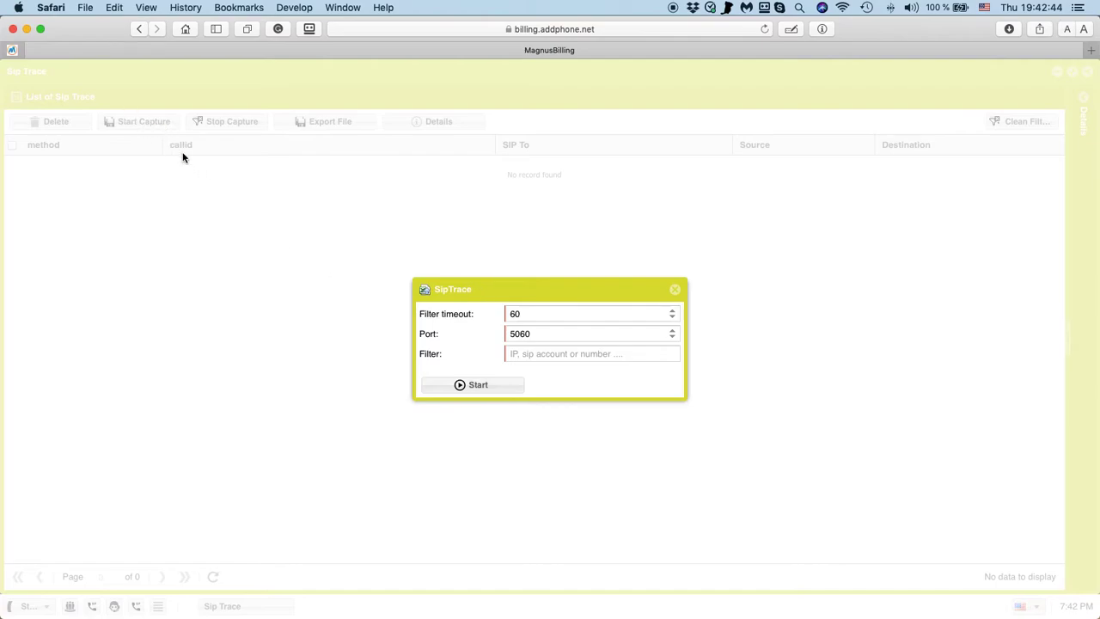
left_click(522, 314)
left_click_drag(528, 314, 499, 311)
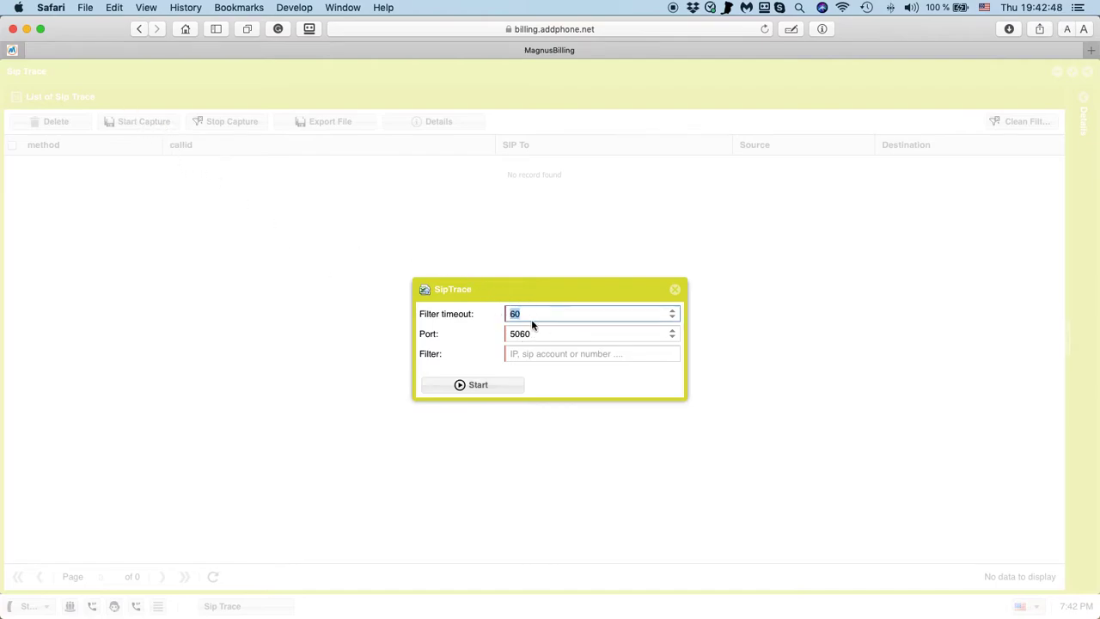
type("120")
key("Tab")
left_click(551, 355)
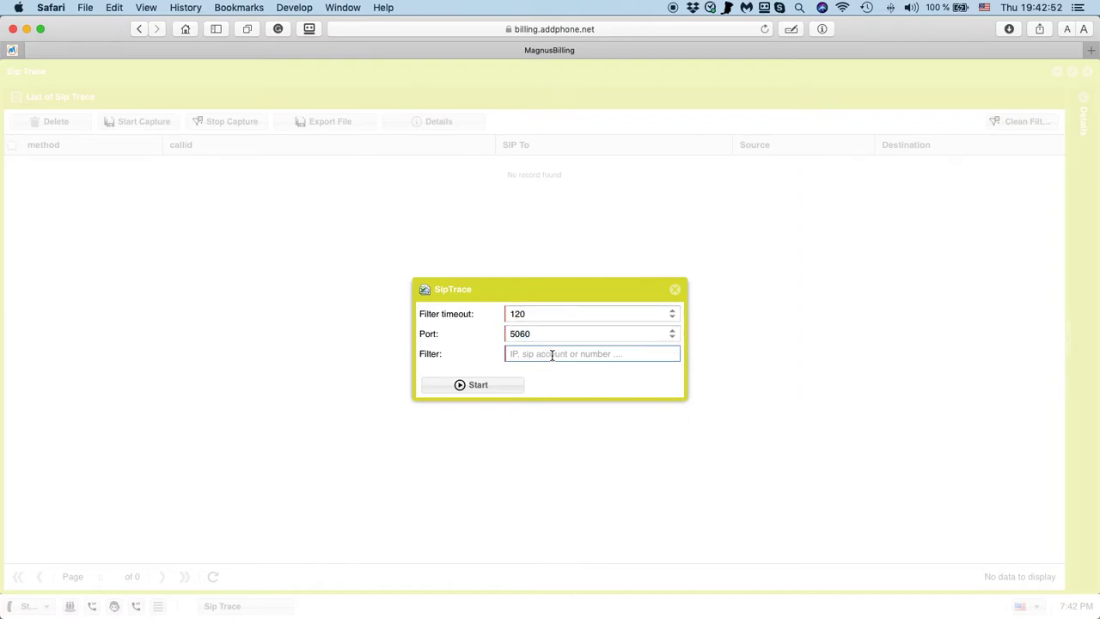
type("4")
key("BackSpace")
type("55")
key("BackSpace")
key("BackSpace")
key("BackSpace")
key("BackSpace")
key("BackSpace")
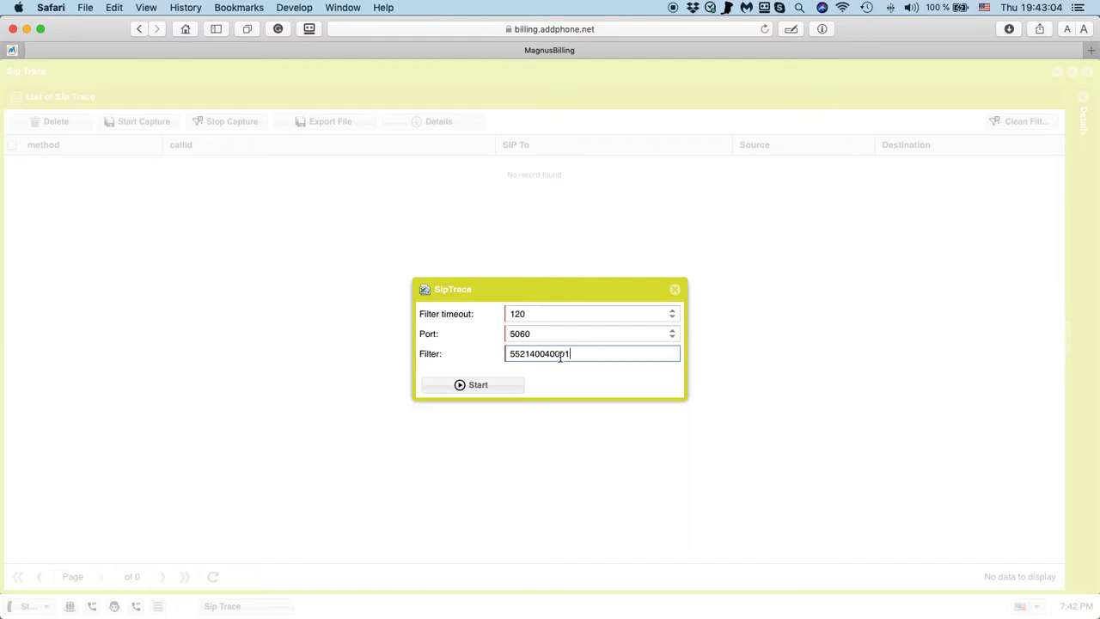
left_click_drag(551, 355, 590, 352)
left_click(486, 386)
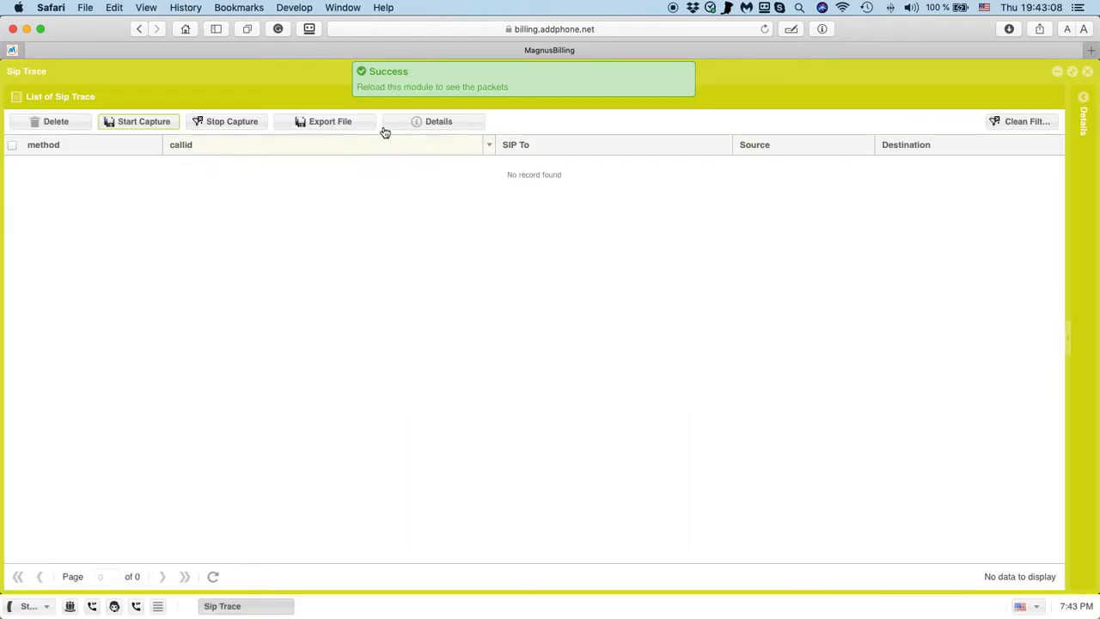
Move Bria to the right and refresh the still-empty Sip Trace list twice.
key("super+Tab")
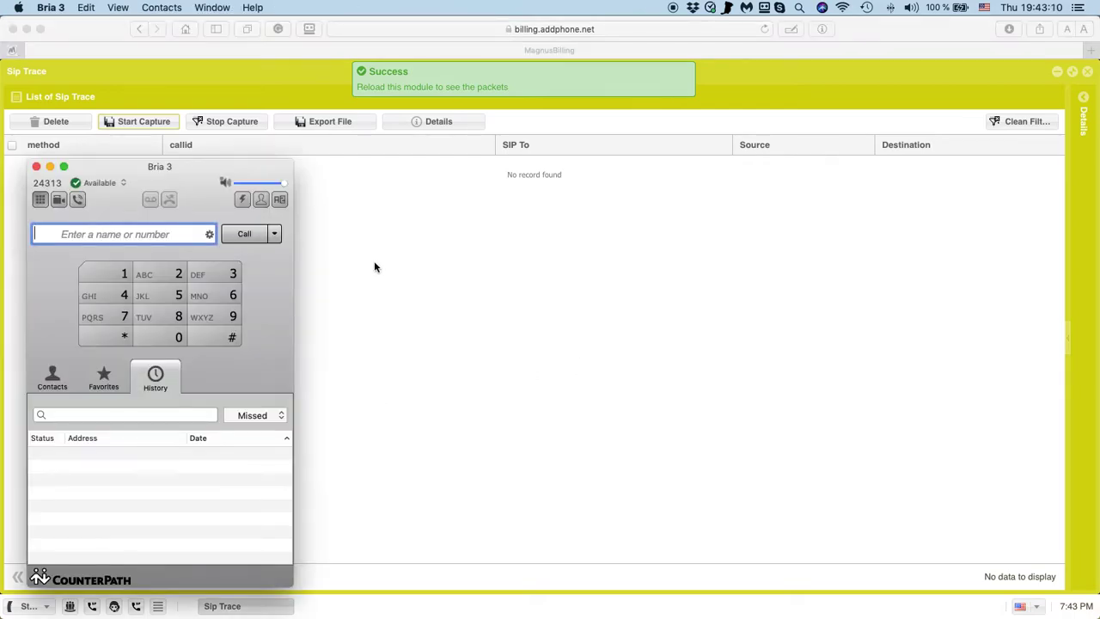
left_click_drag(191, 171, 864, 162)
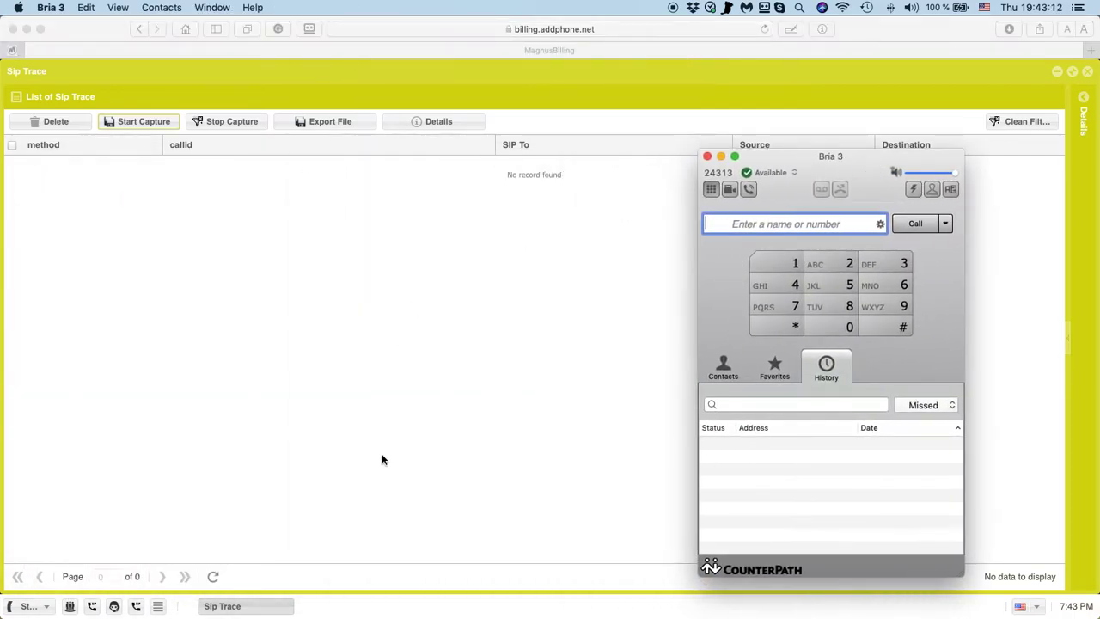
left_click(297, 491)
left_click(211, 577)
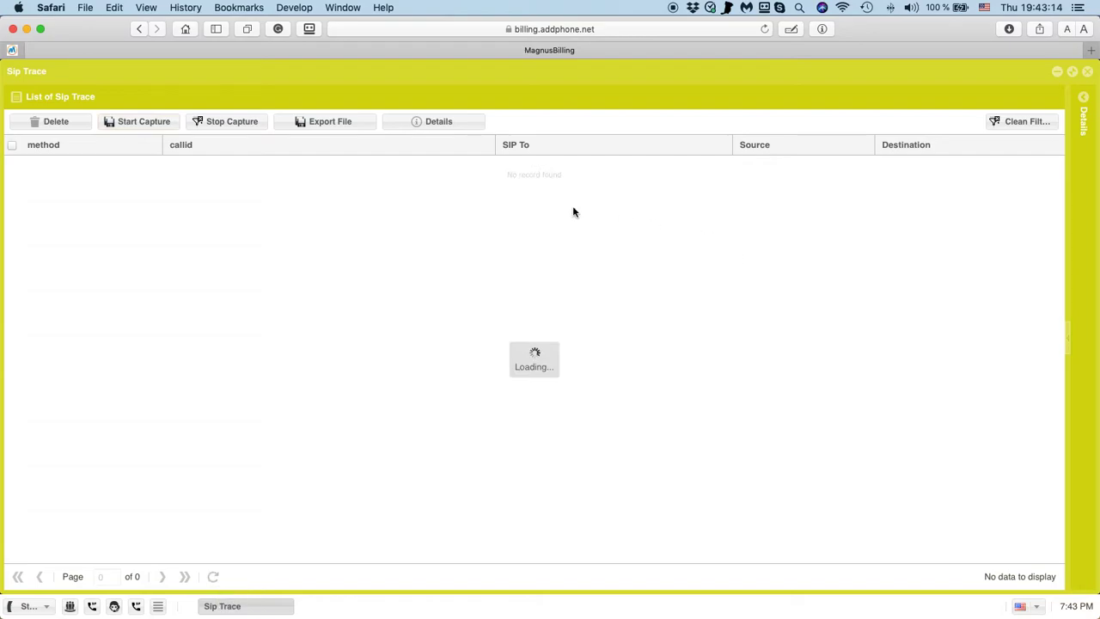
left_click(212, 577)
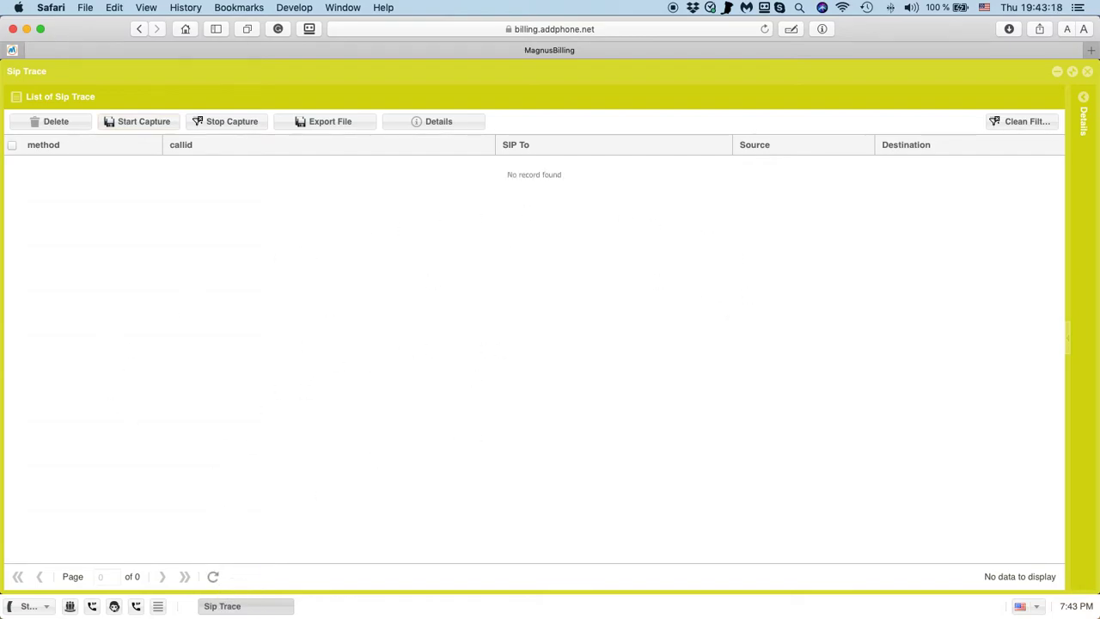
Dial the pasted test number in Bria, then refresh to list 21 captured packets.
key("super+Tab")
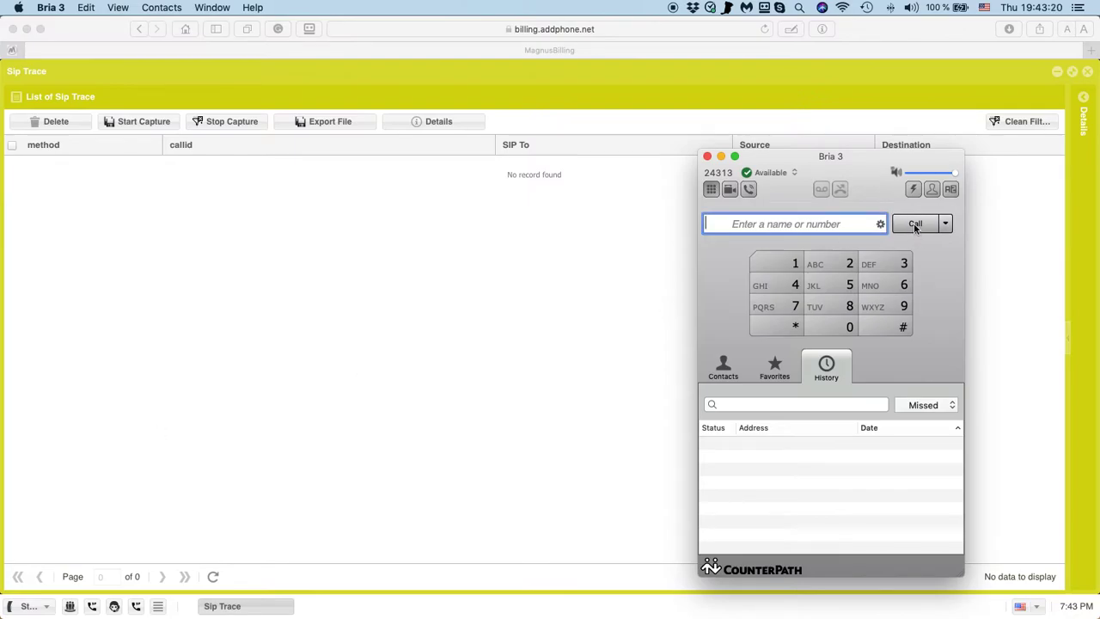
key("super+v")
left_click(723, 225)
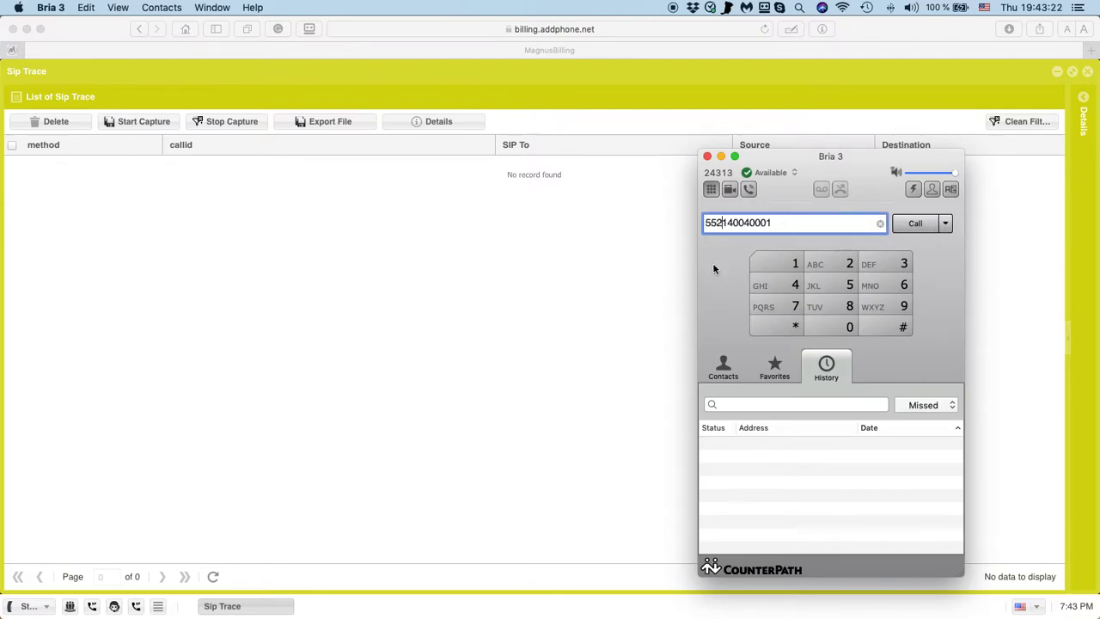
left_click(928, 223)
left_click_drag(857, 156, 932, 94)
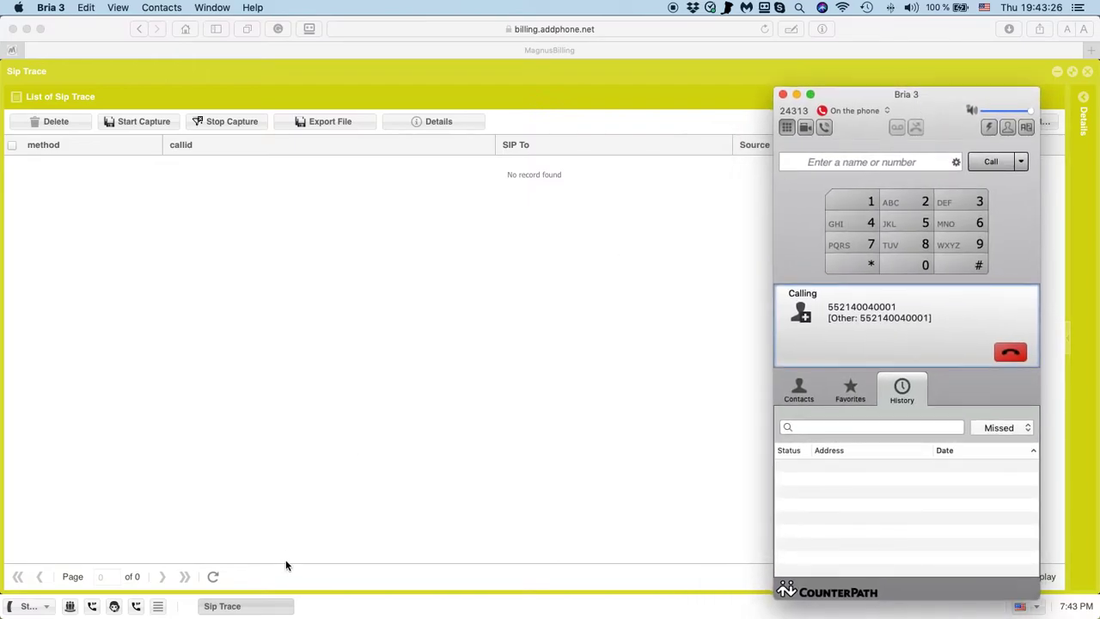
left_click(213, 575)
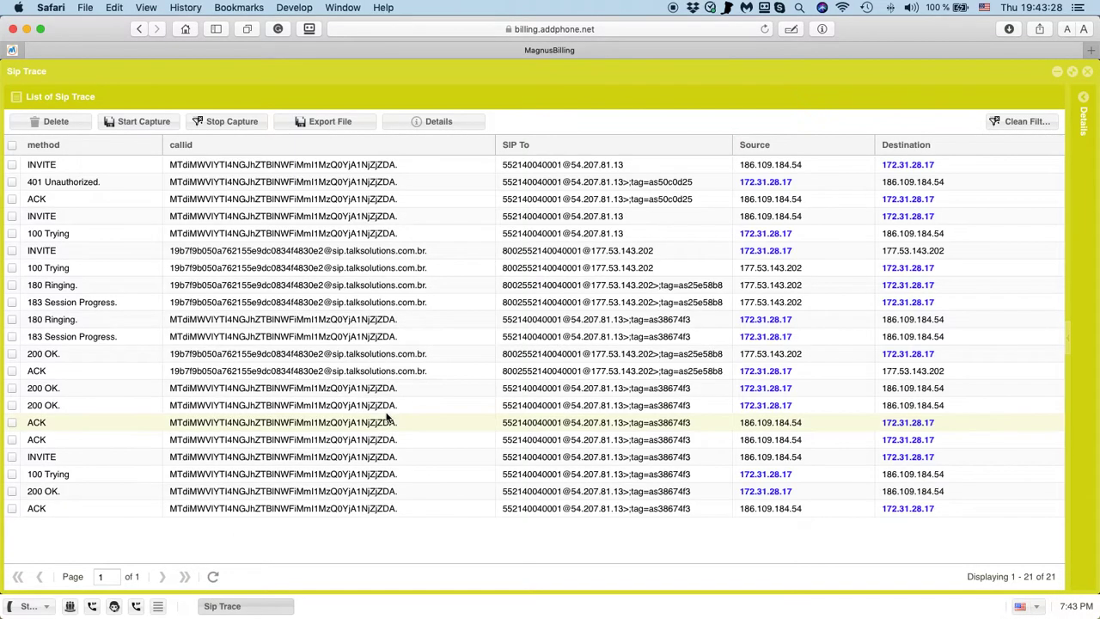
Hang up in Bria, refresh the list to 26 packets, and select the first INVITE.
key("super+Tab")
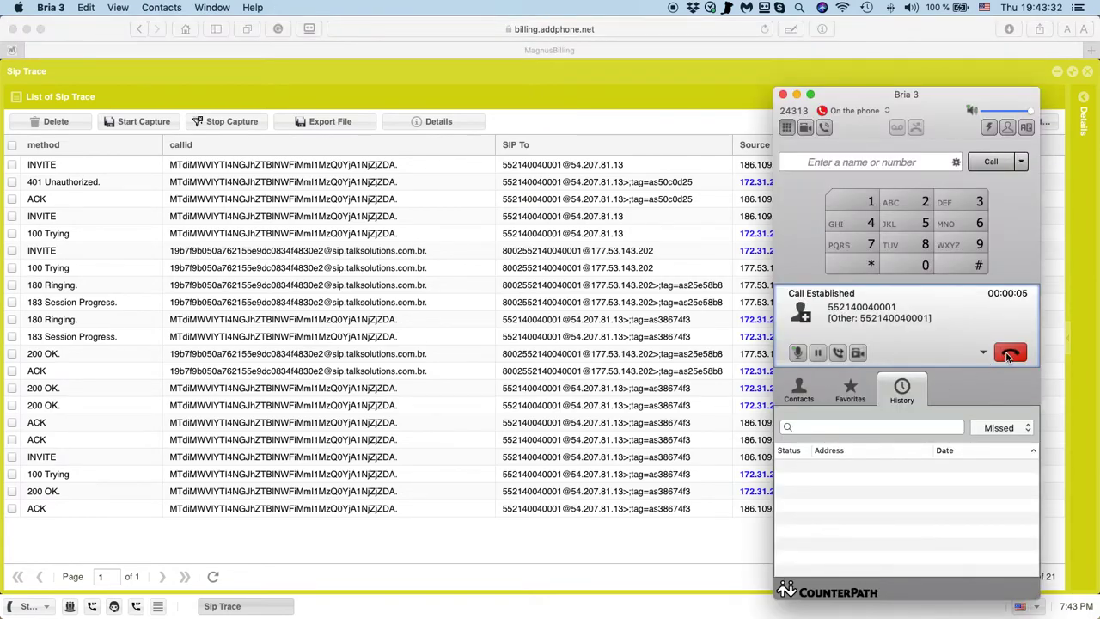
left_click(1010, 354)
left_click(184, 543)
left_click(213, 576)
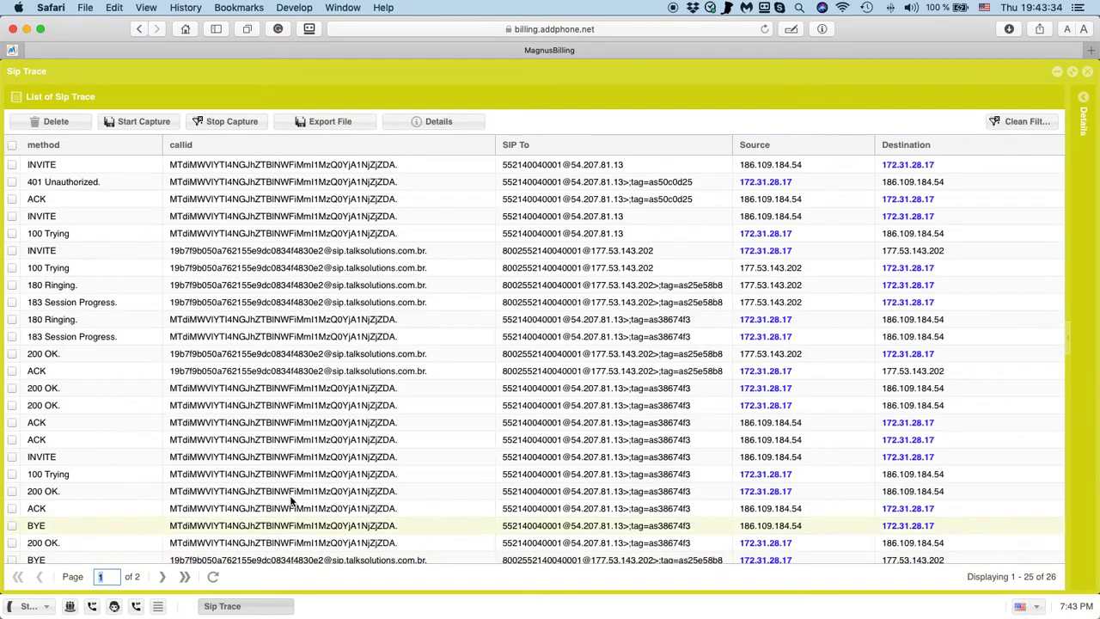
scroll(206, 344, "down", 2)
scroll(189, 292, "up", 2)
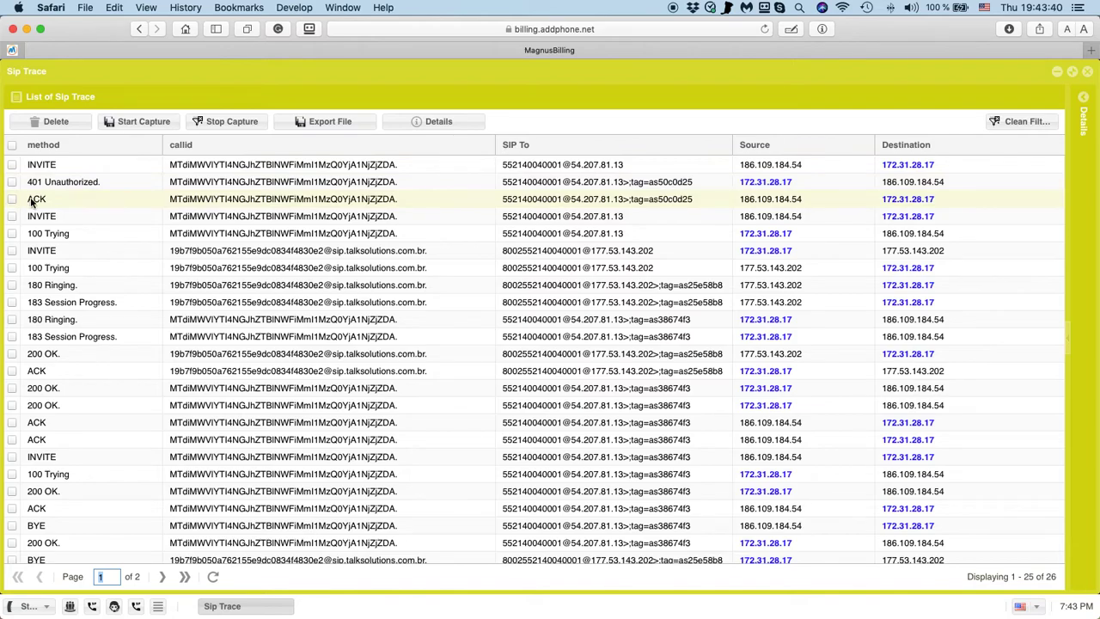
left_click(886, 166)
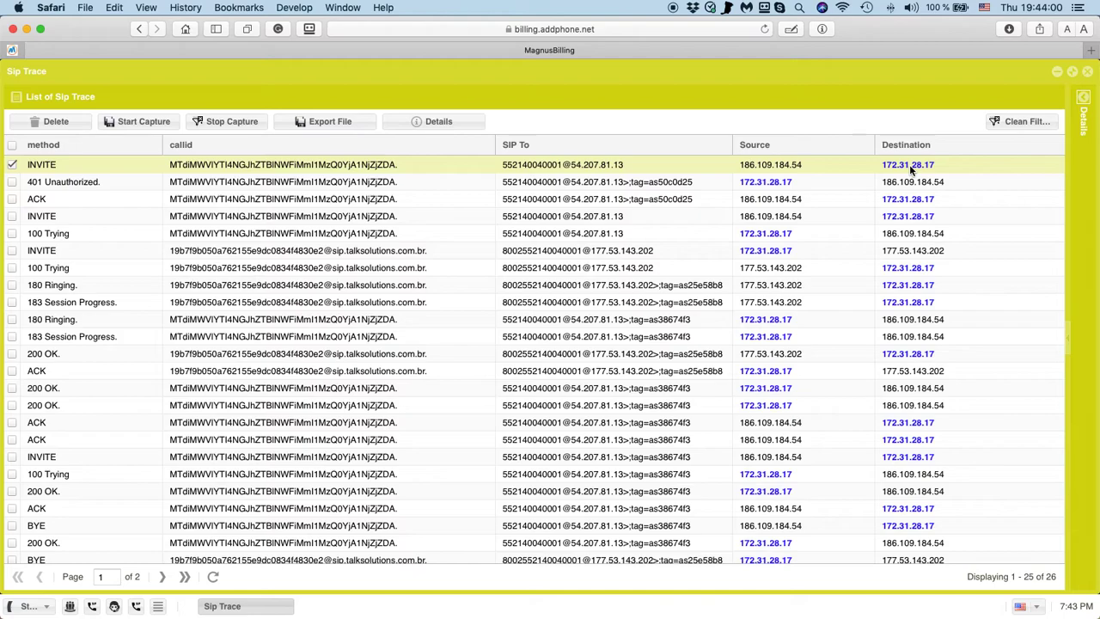
Open the first INVITE packet's full SIP message in the Details panel.
double_click(518, 167)
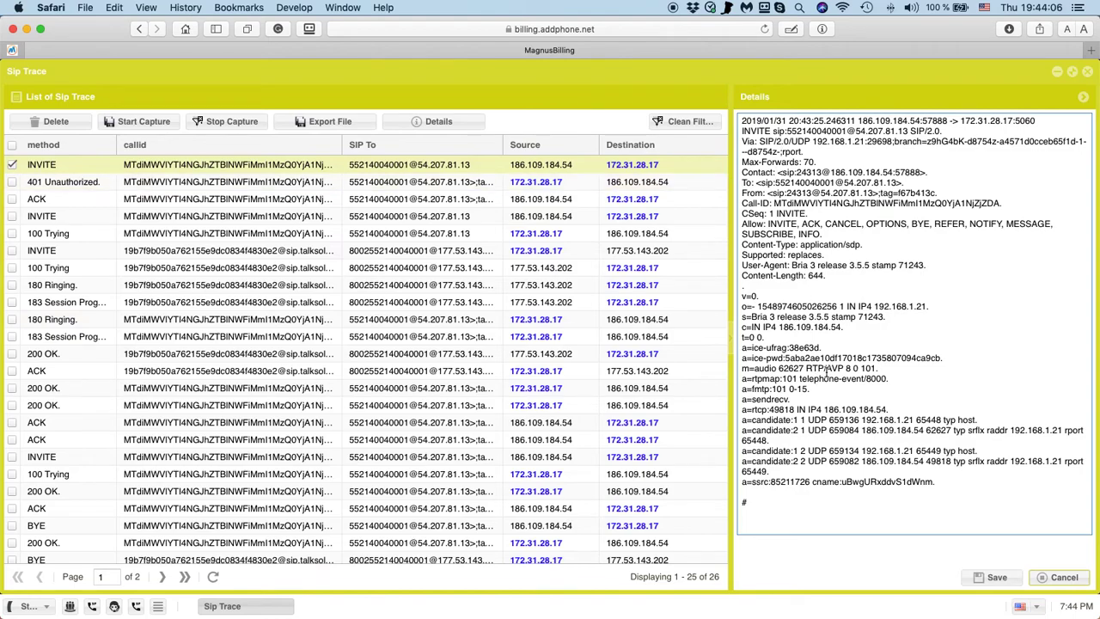
left_click_drag(934, 481, 730, 115)
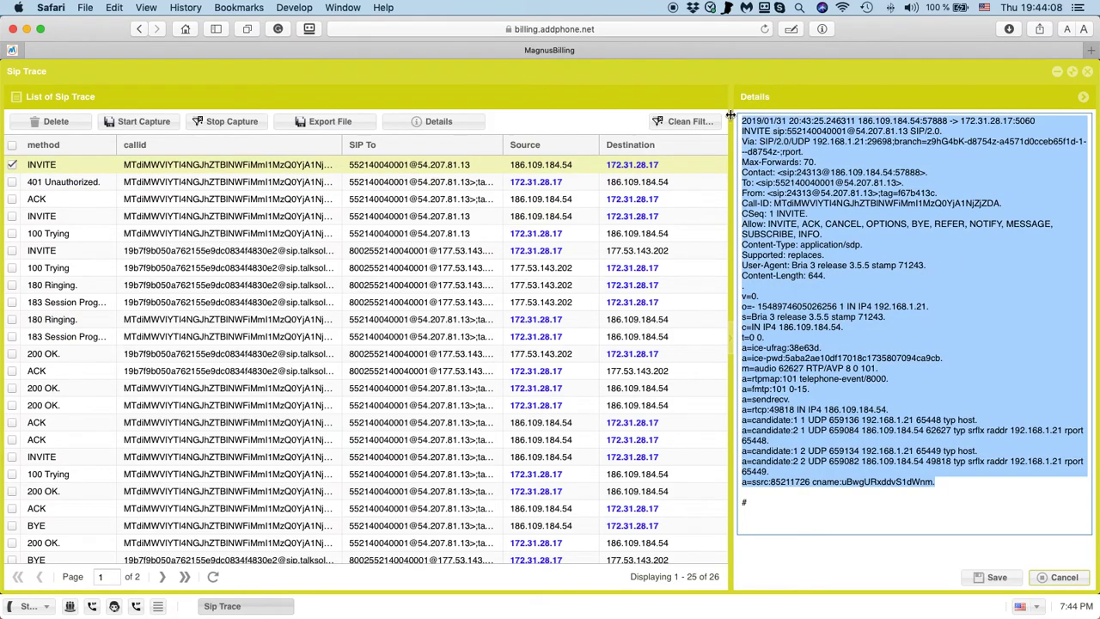
left_click(830, 286)
View the ACK, 401 Unauthorized and ACK messages, then return to the first INVITE's call-id.
left_click(615, 198)
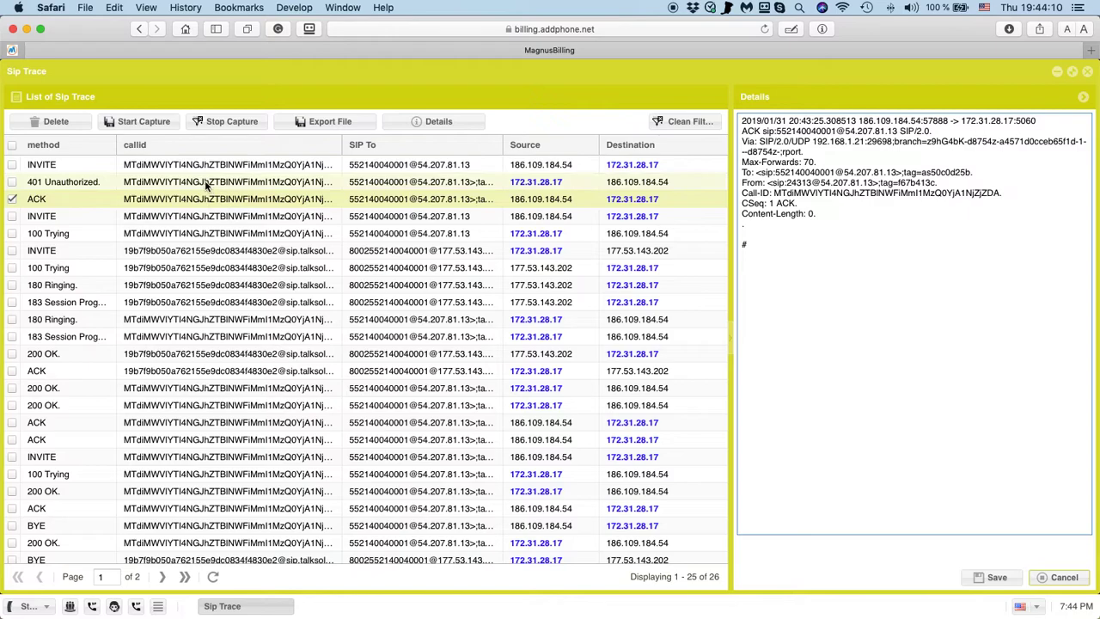
left_click(528, 185)
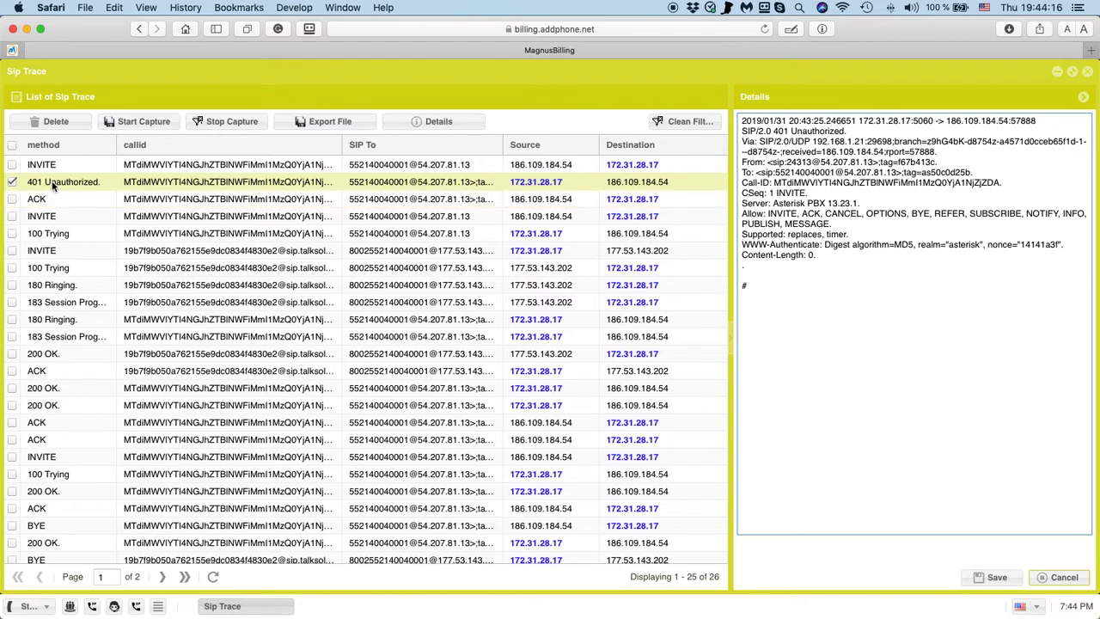
left_click(159, 204)
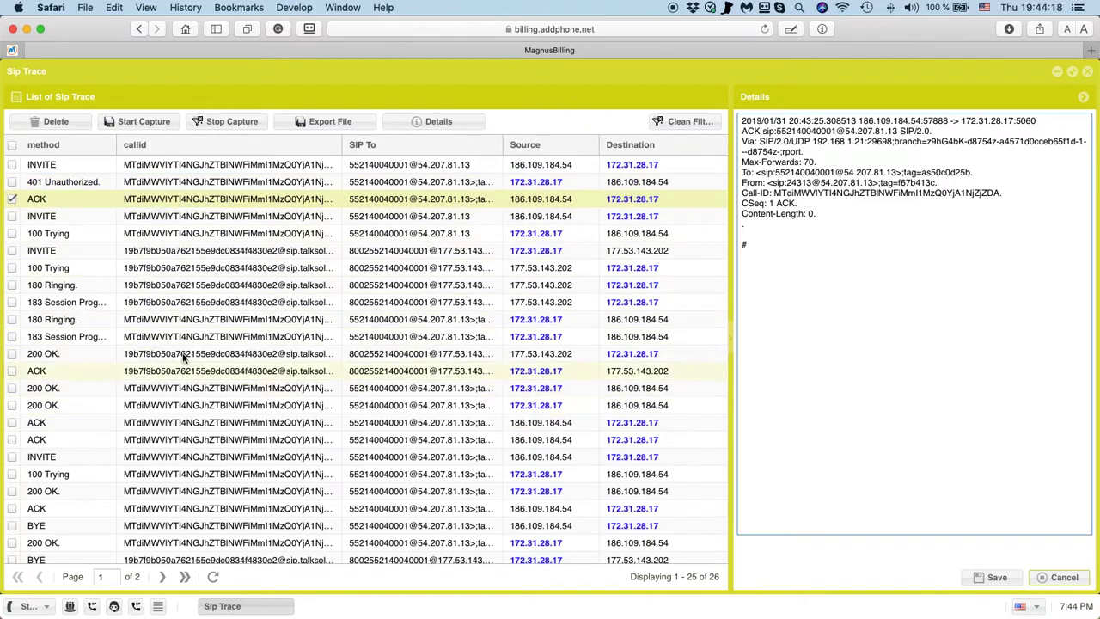
scroll(182, 378, "down", 2)
scroll(190, 361, "up", 2)
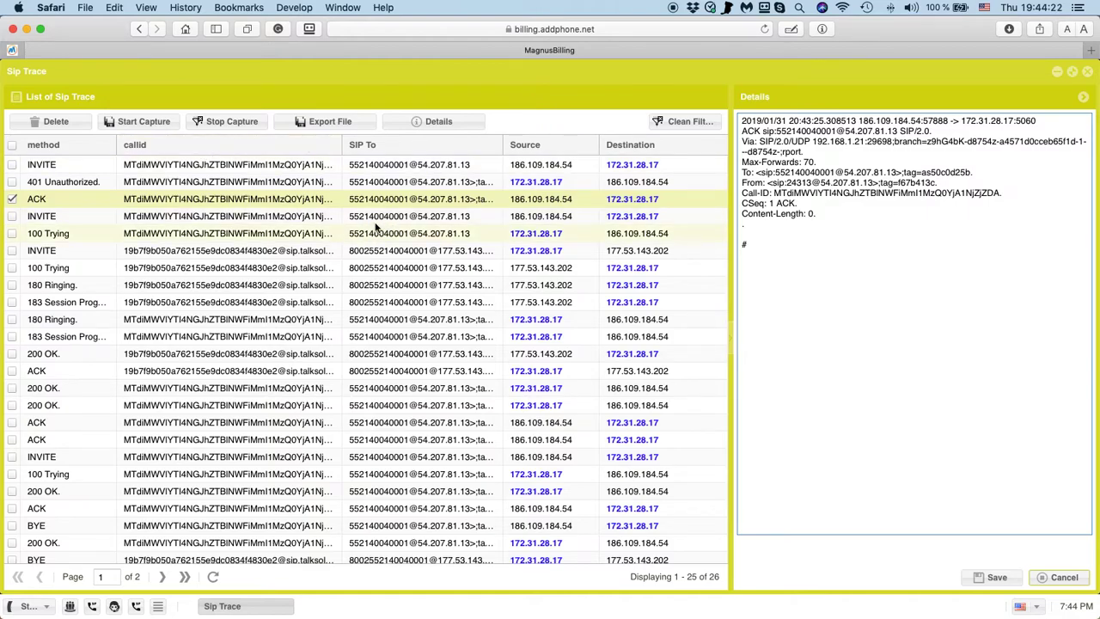
left_click(90, 166)
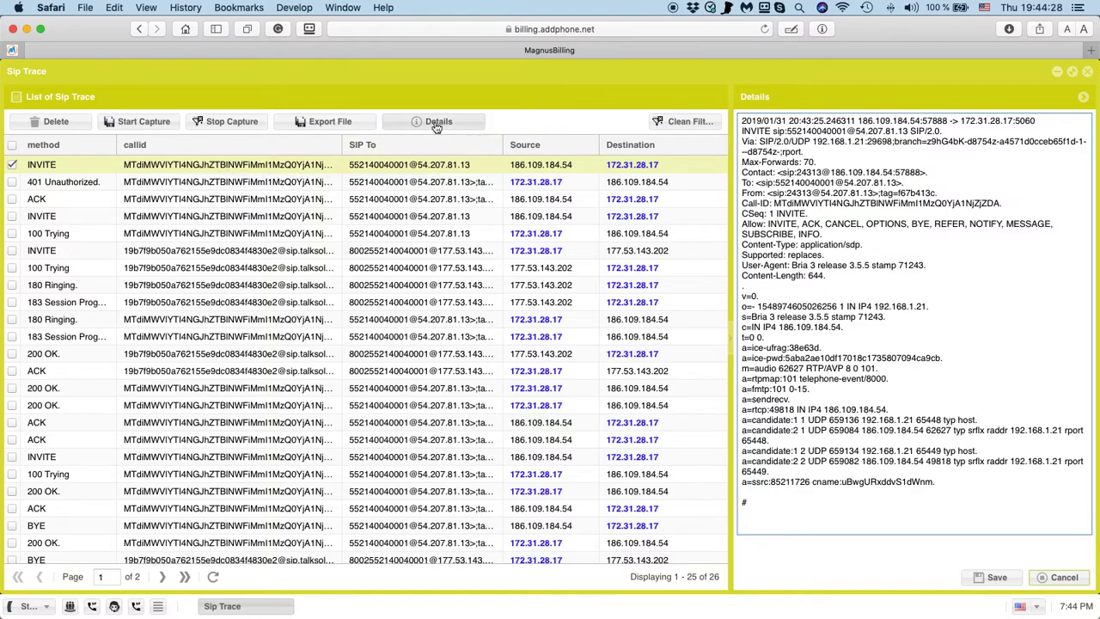
left_click(250, 163)
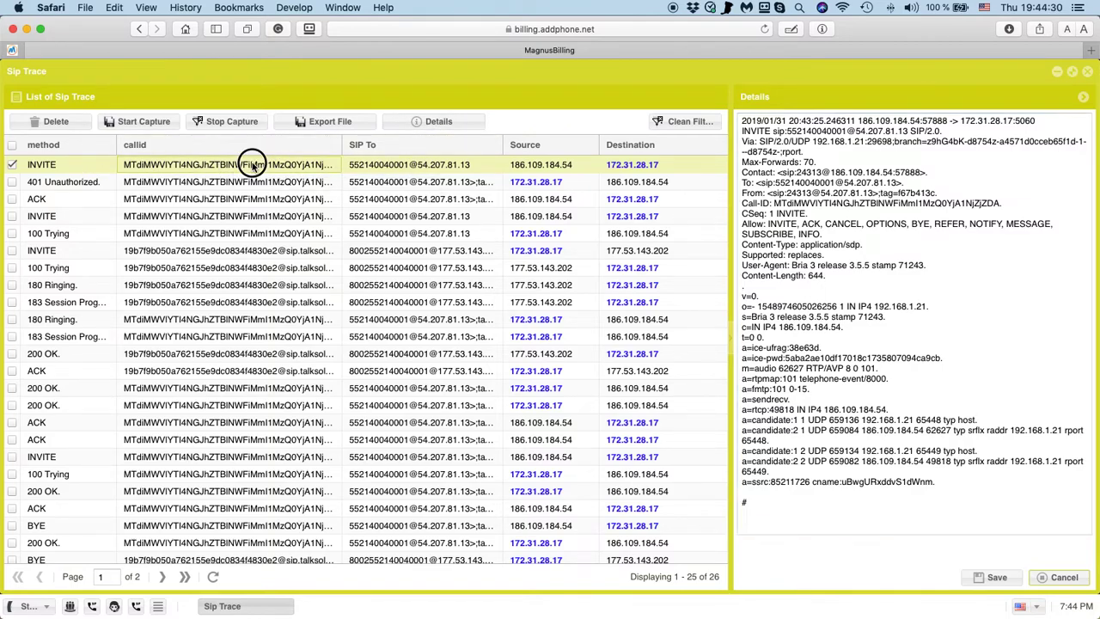
In the call-flow page, view the INVITE, 401, ACK, INVITE, 100 Trying and 180 Ringing messages.
left_click(422, 122)
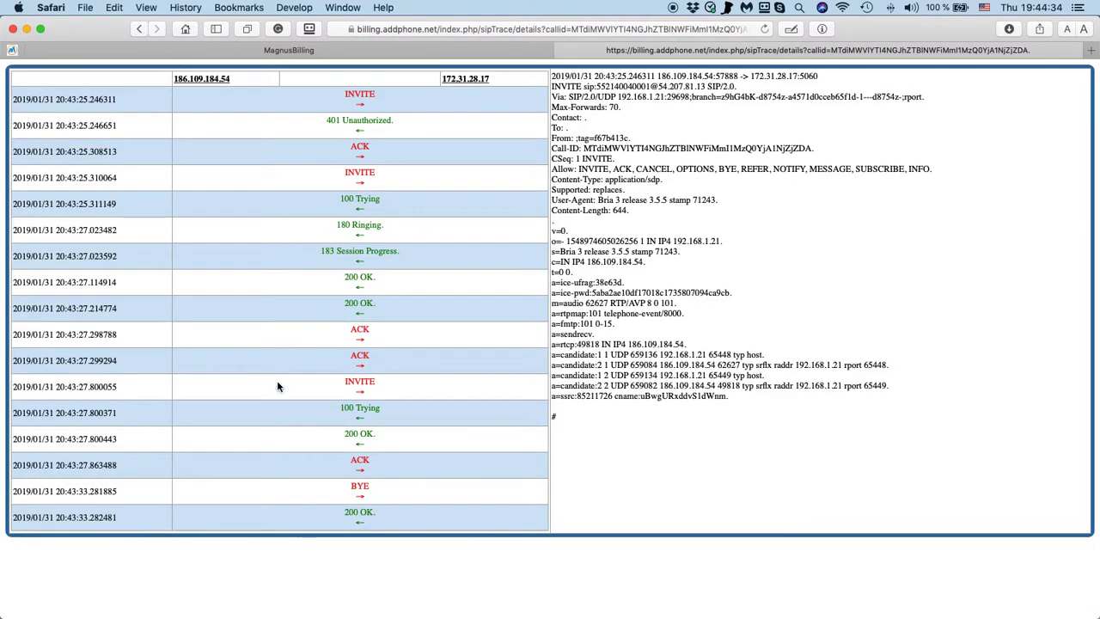
left_click(359, 96)
left_click(359, 120)
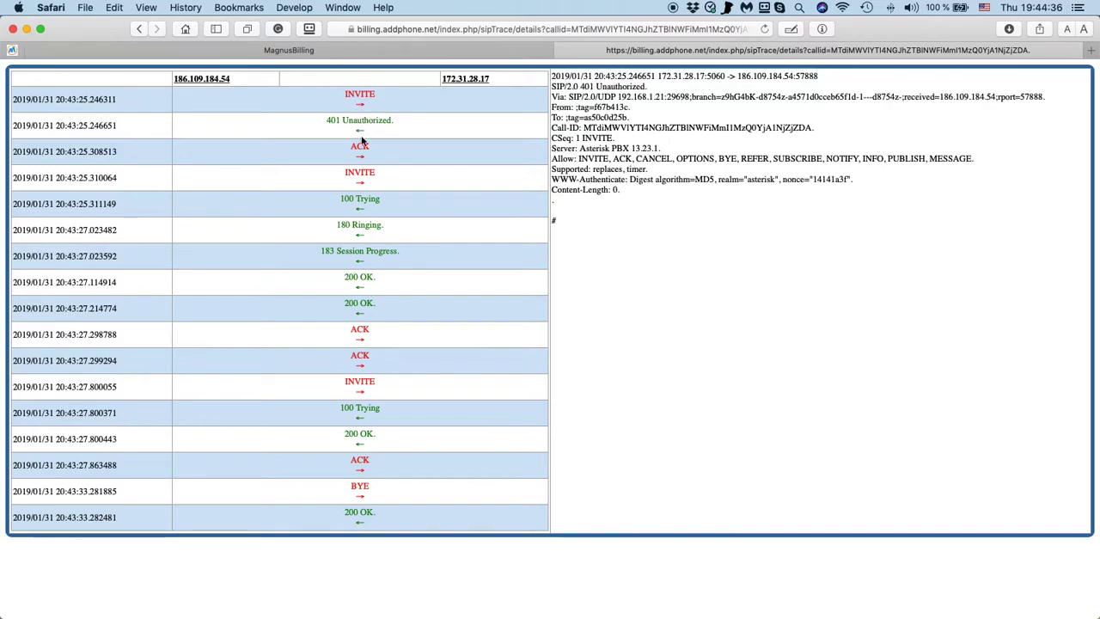
left_click(359, 147)
left_click(359, 174)
left_click(360, 199)
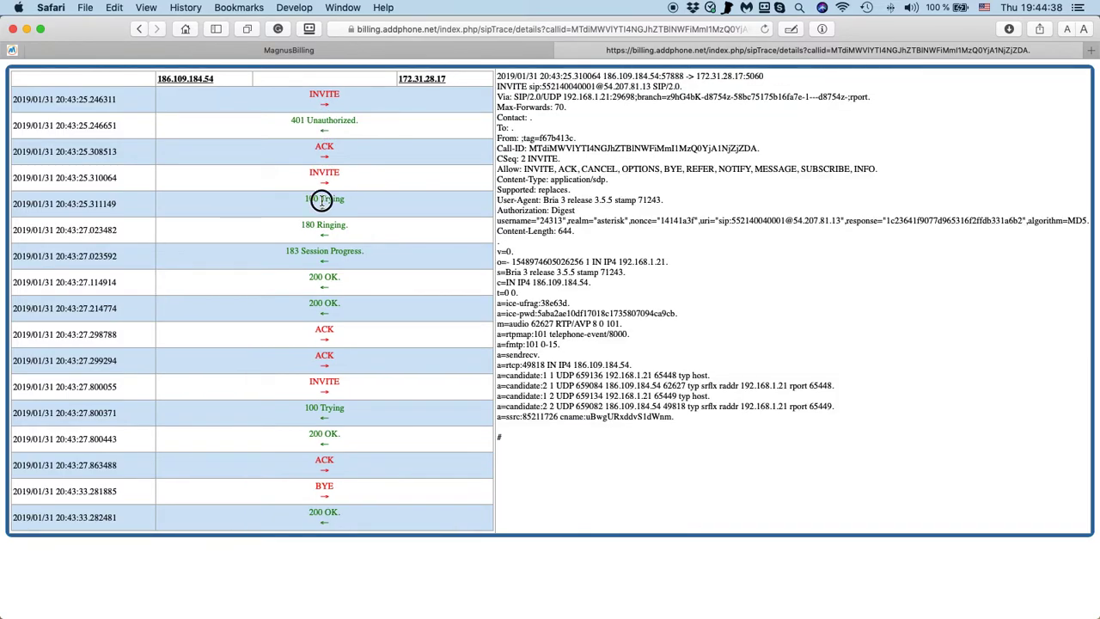
left_click(354, 226)
View the 183, both 200 OK, later INVITE and 100 Trying messages, then close and choose Delete.
left_click(358, 254)
left_click(359, 280)
left_click(359, 306)
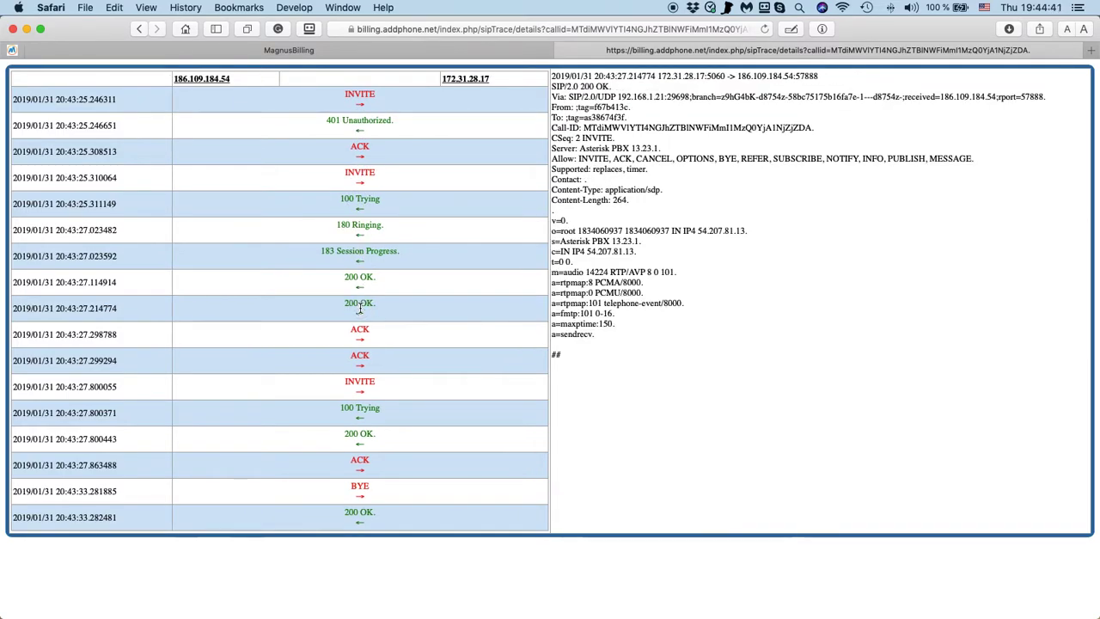
left_click(361, 386)
left_click(357, 409)
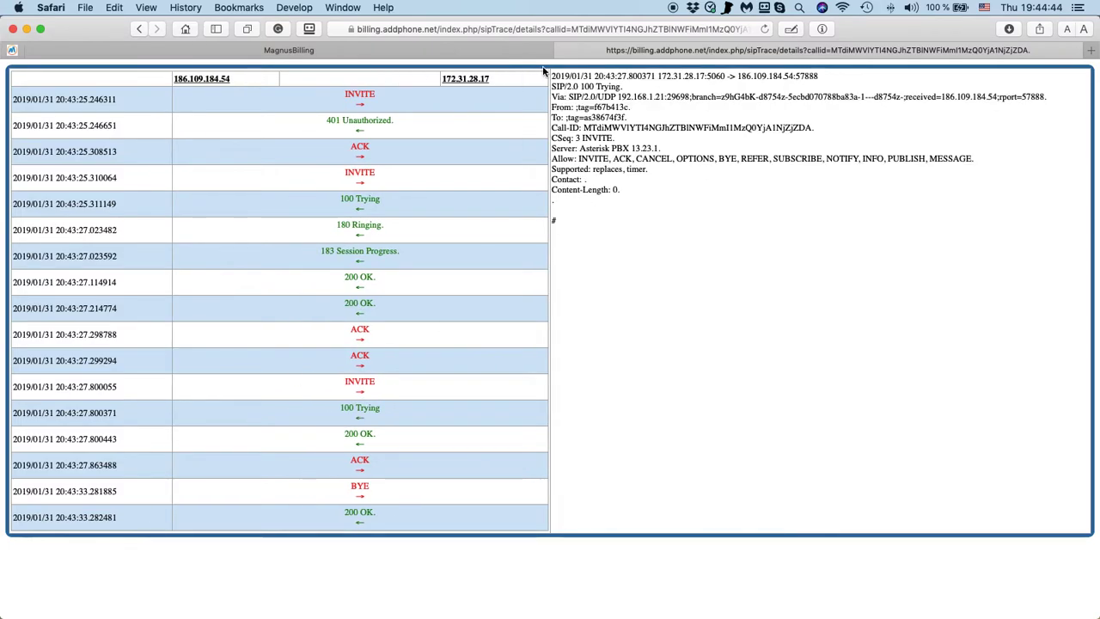
left_click(562, 49)
left_click(60, 121)
Confirm deleting all captured packets and close the Details panel.
left_click(522, 367)
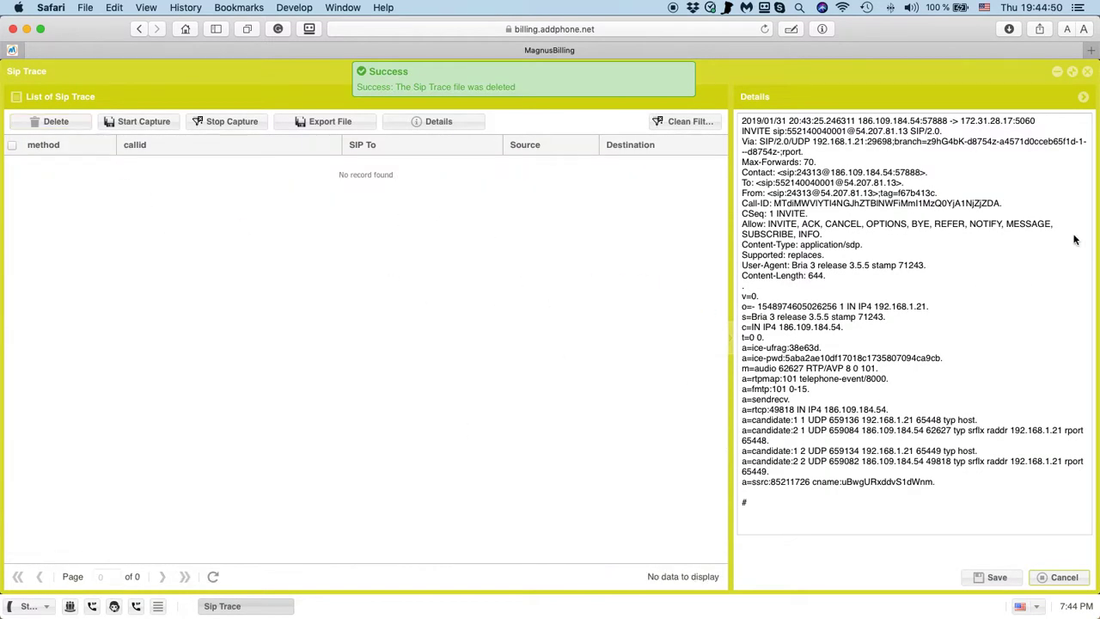
left_click(1064, 577)
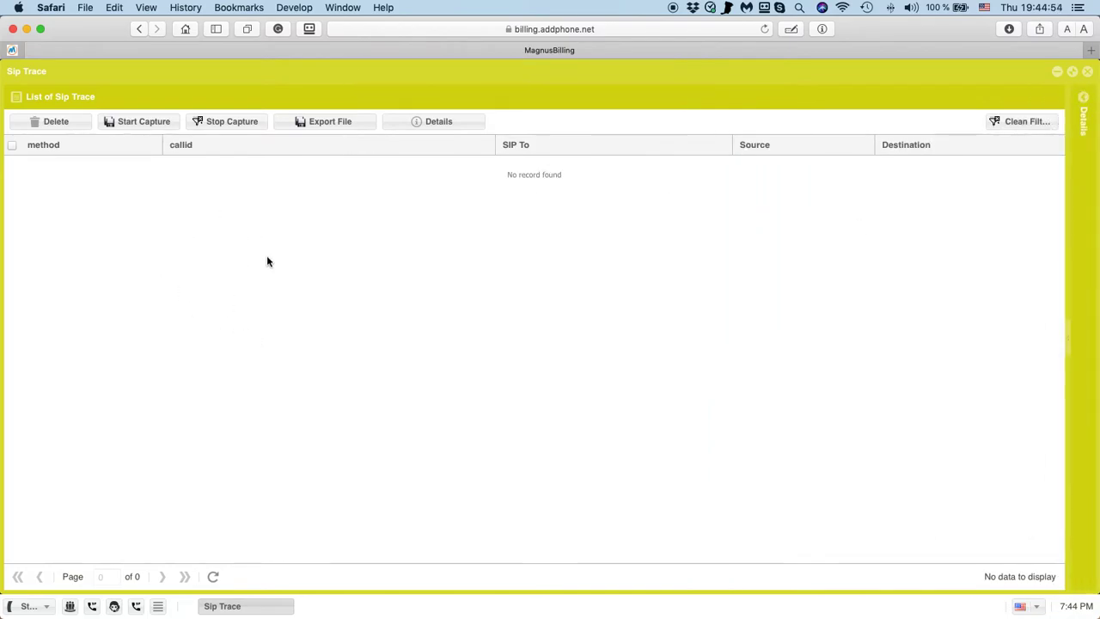
left_click(124, 129)
left_click(515, 354)
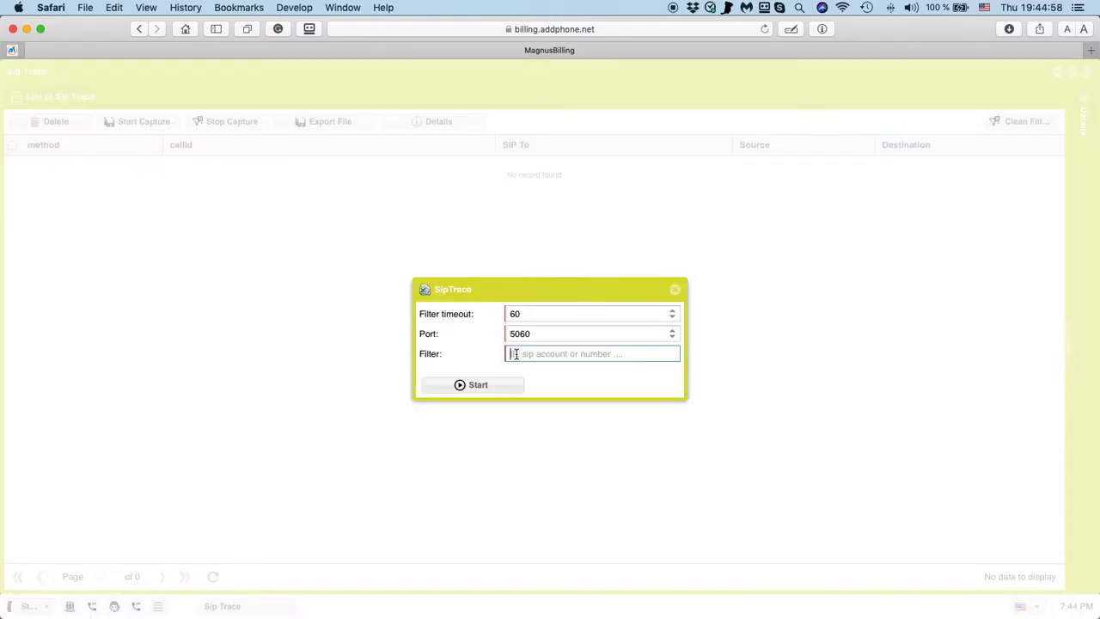
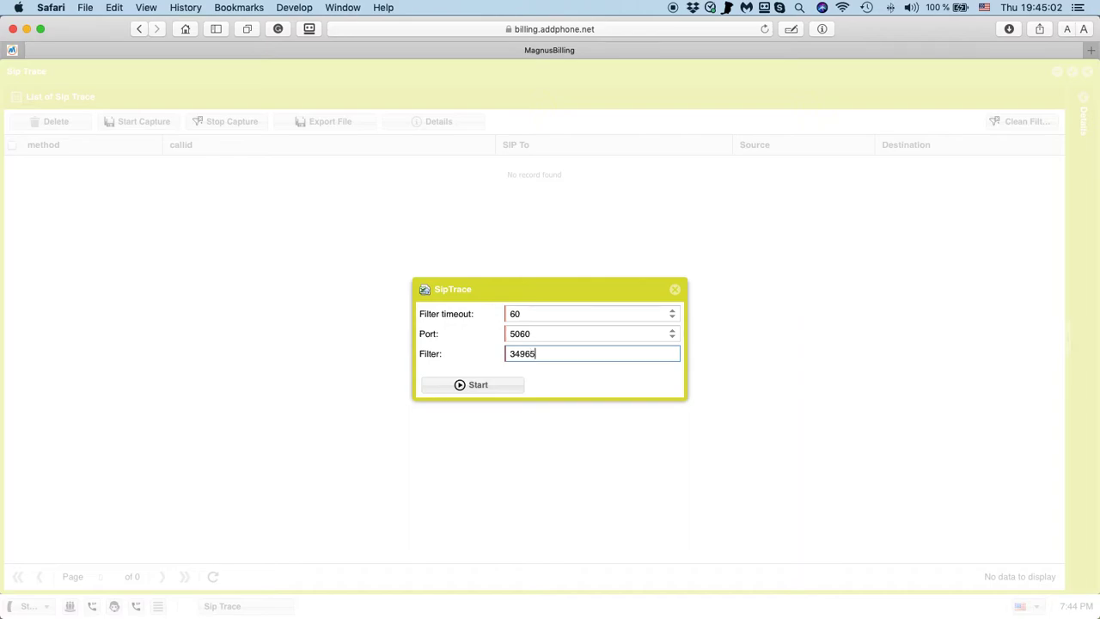
double_click(522, 352)
key("super+c")
left_click(477, 387)
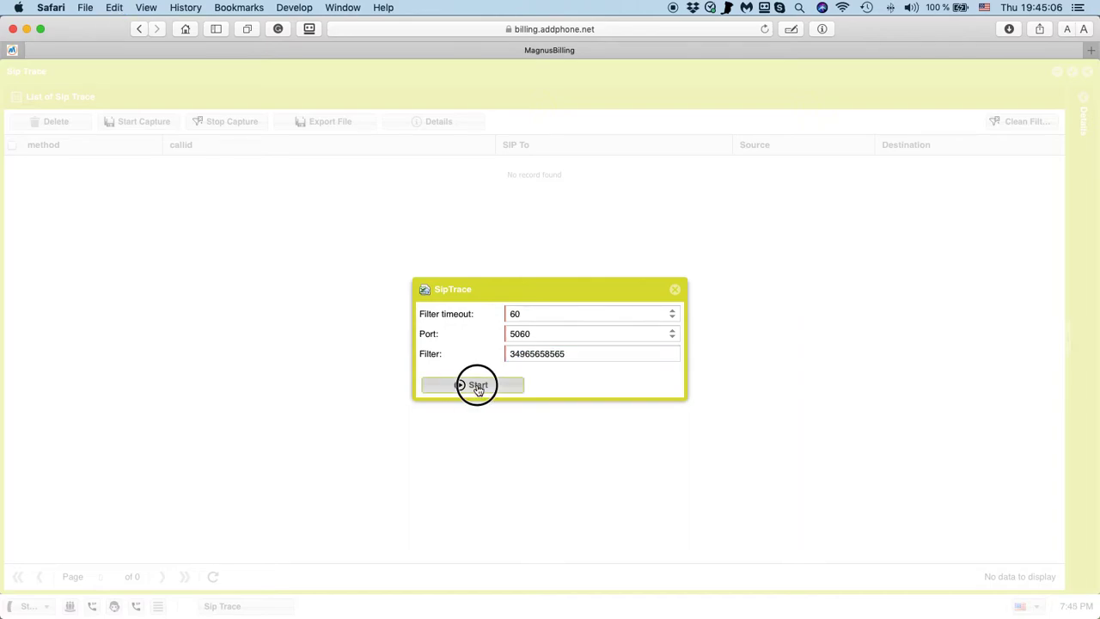
key("super+Tab")
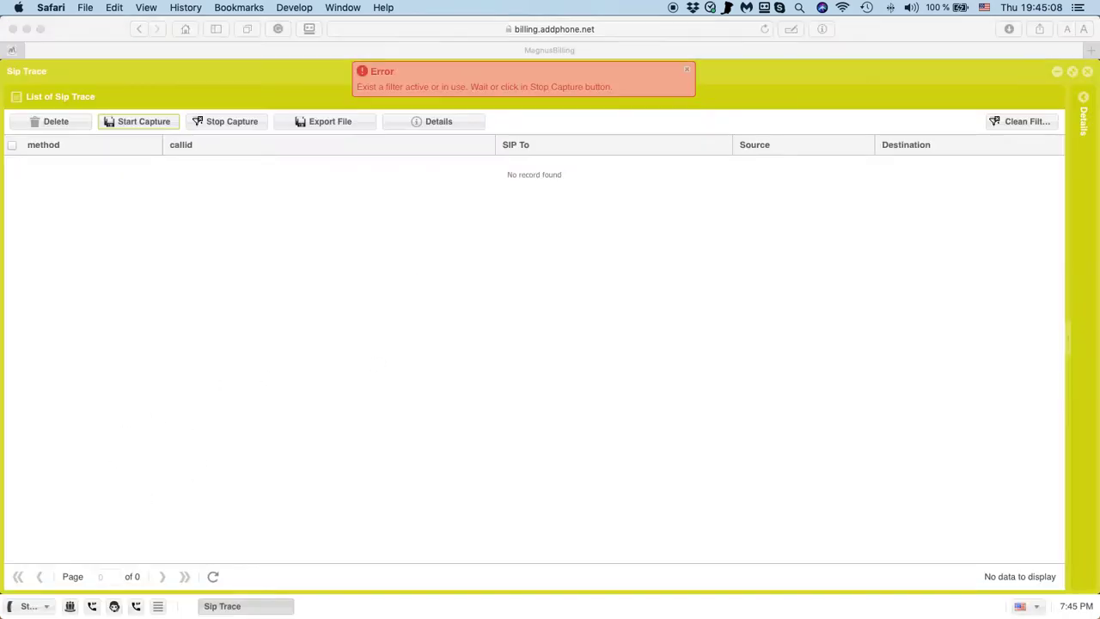
Stop the running capture and restart it on port 5060 with the pasted number as filter.
left_click(221, 122)
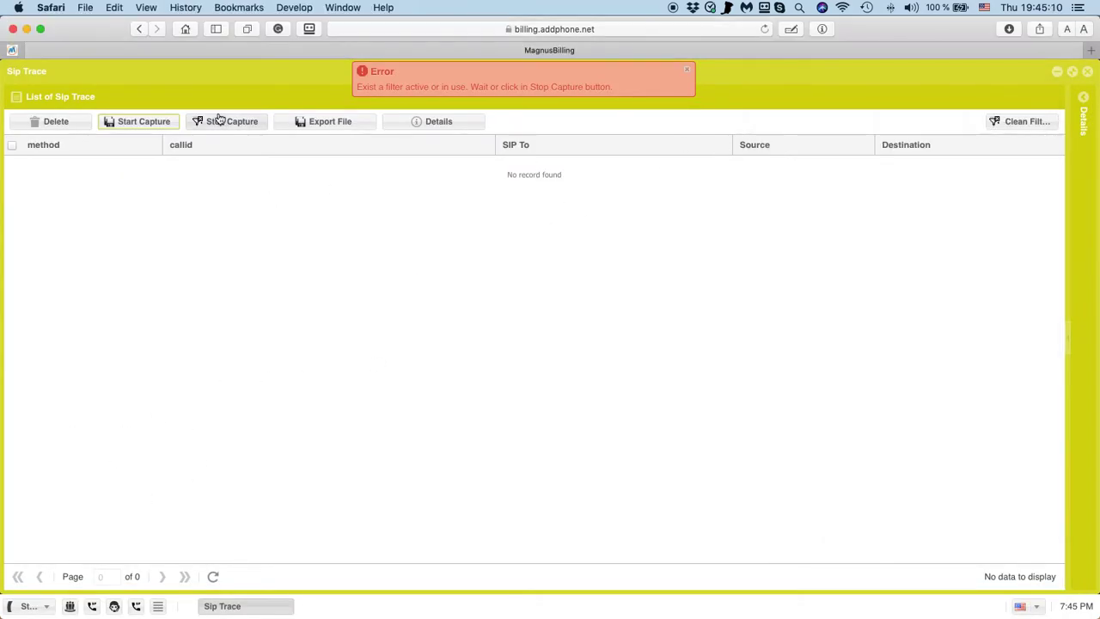
left_click(134, 126)
left_click(567, 354)
key("super+v")
left_click(493, 386)
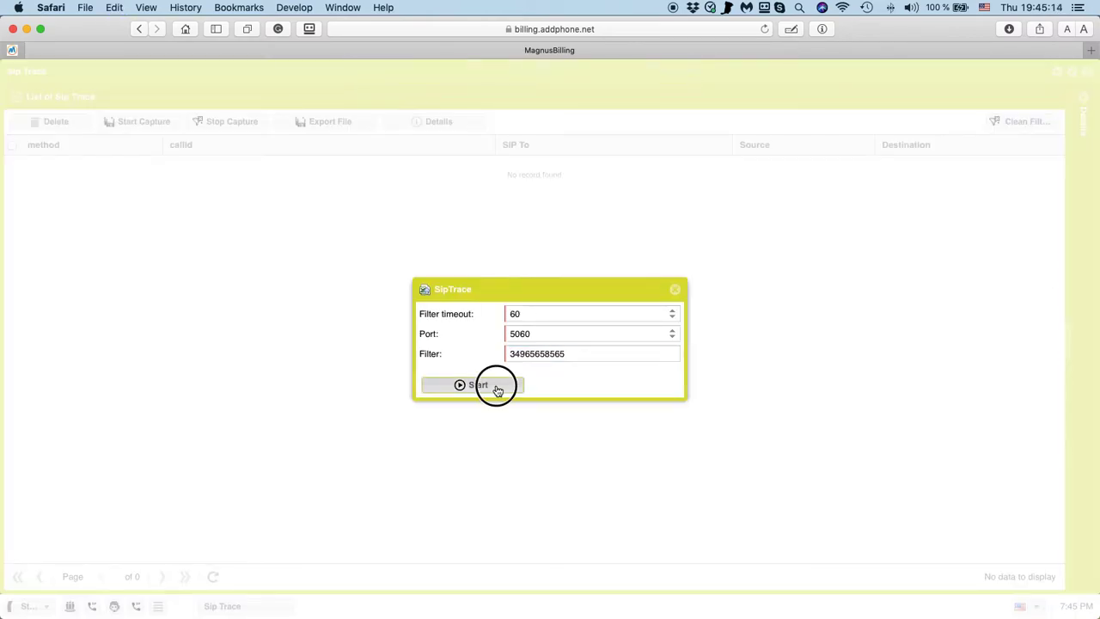
key("super+Tab")
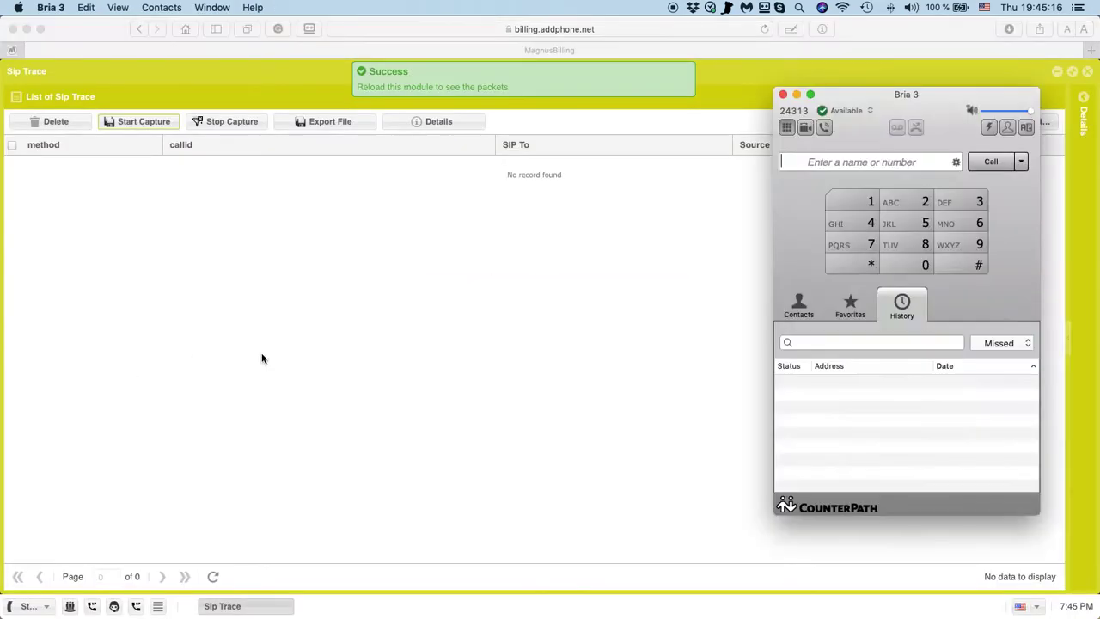
Dial the copied number in Bria 3, hang up the failed call, and refresh the trace to show 7 packets.
key("super+v")
left_click(981, 168)
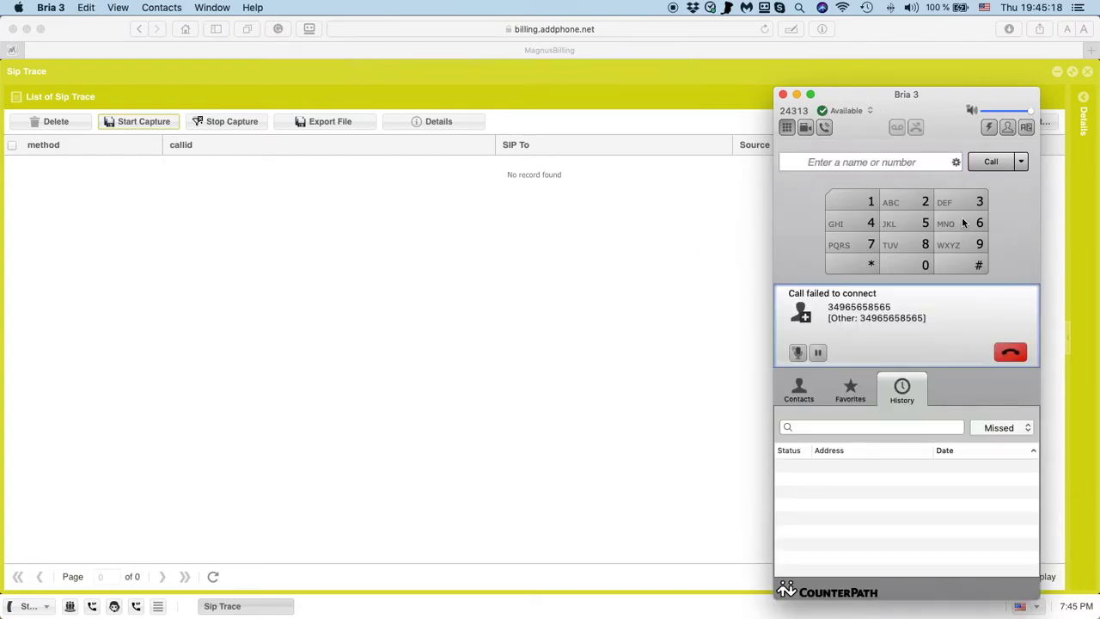
left_click(368, 341)
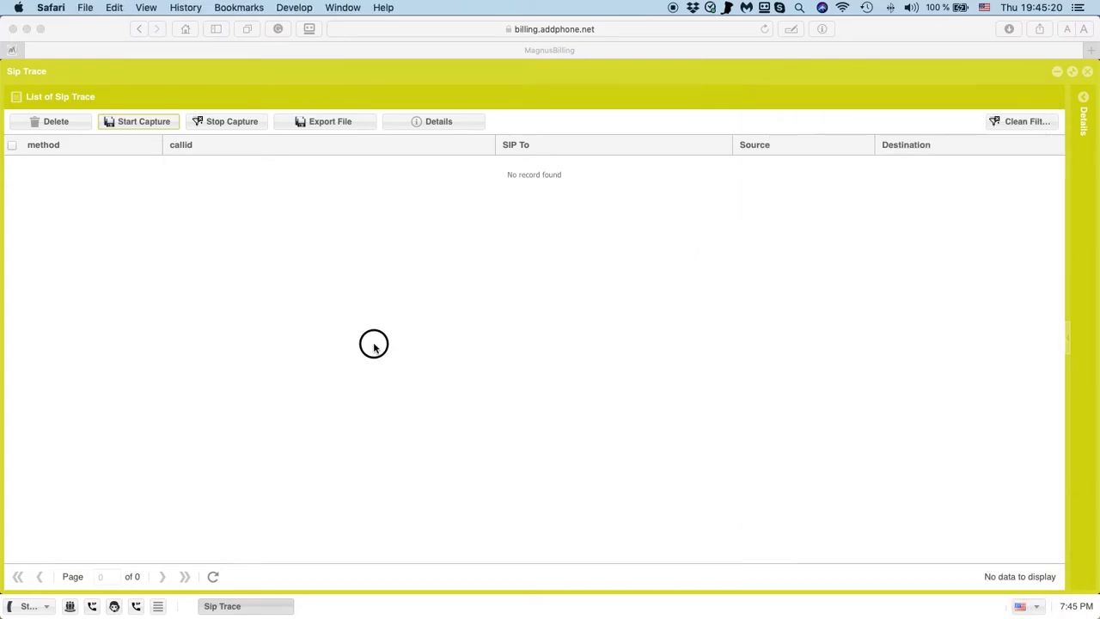
left_click(217, 576)
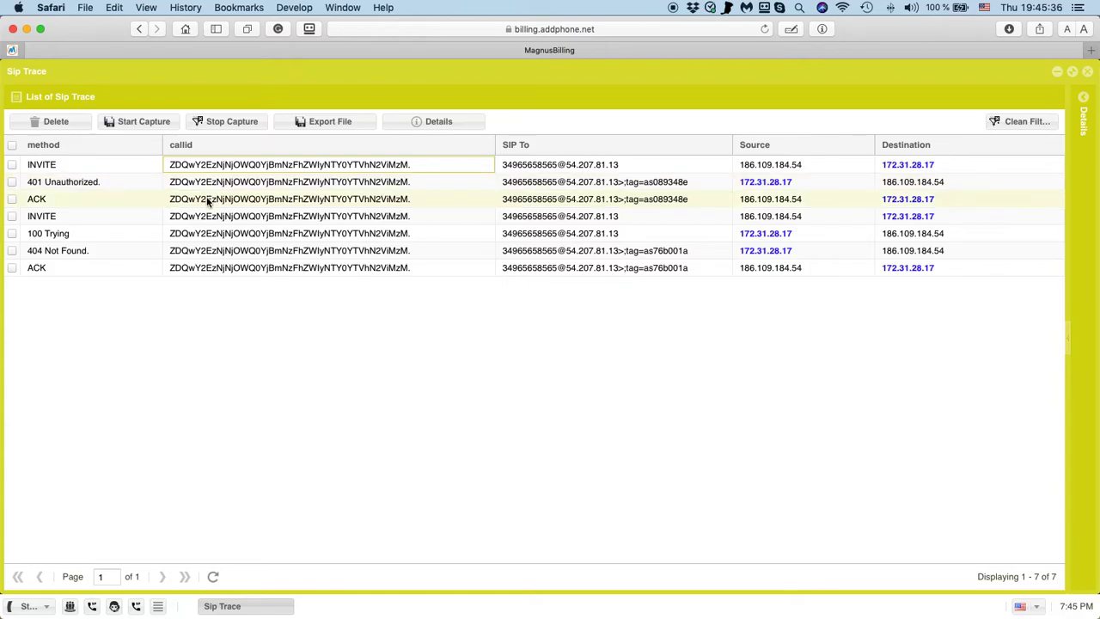
View the SIP messages of the INVITE and 100 Trying packets.
left_click(261, 215)
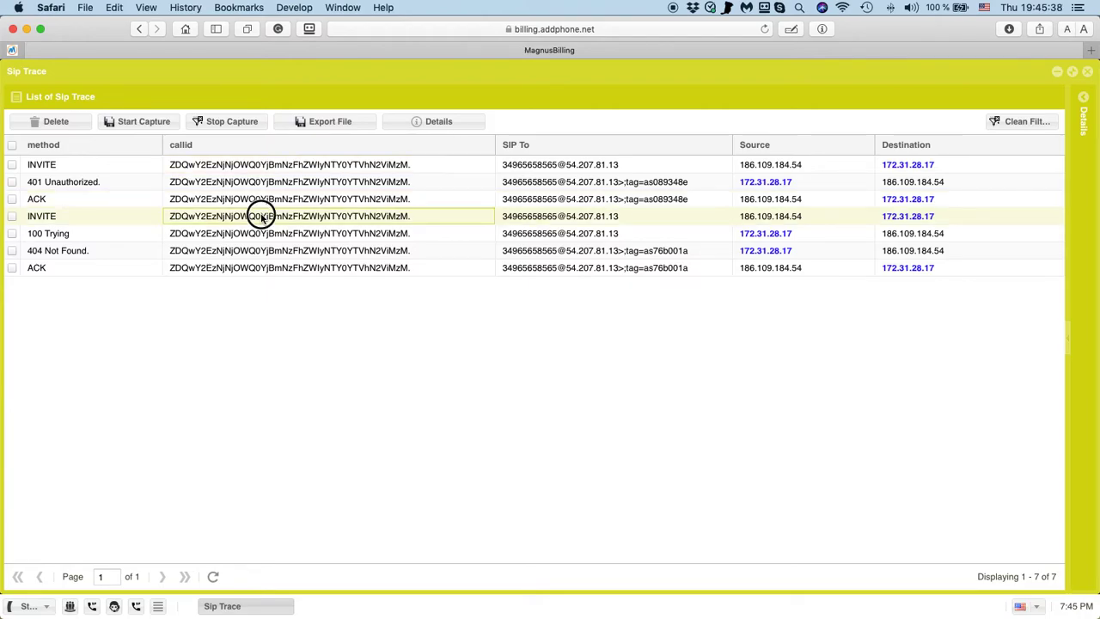
left_click_drag(743, 258, 829, 287)
left_click(168, 234)
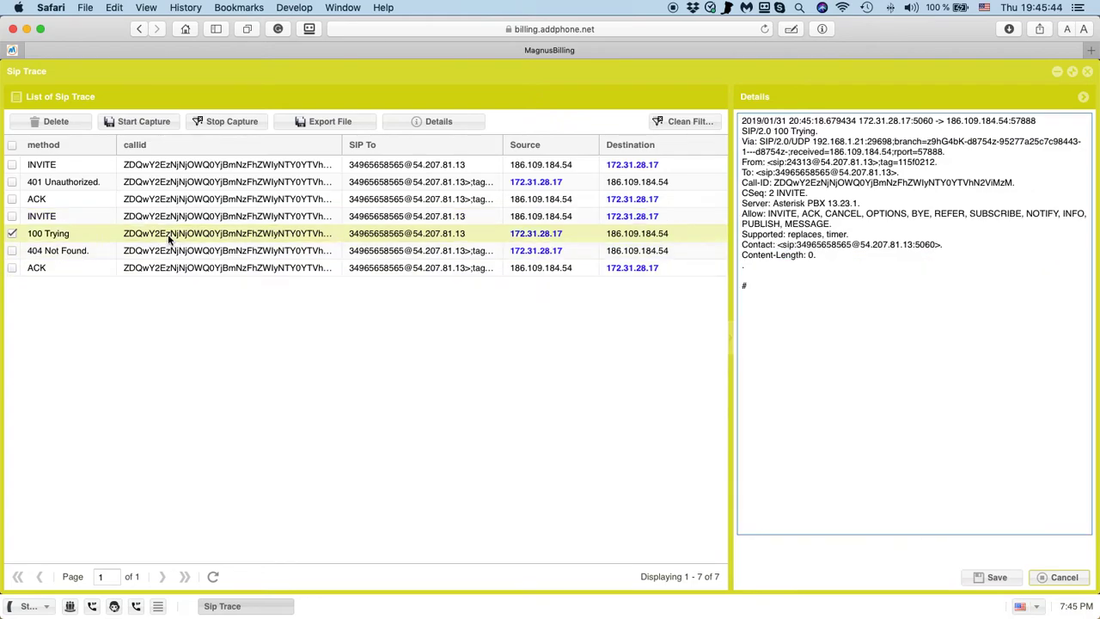
left_click_drag(816, 128, 719, 123)
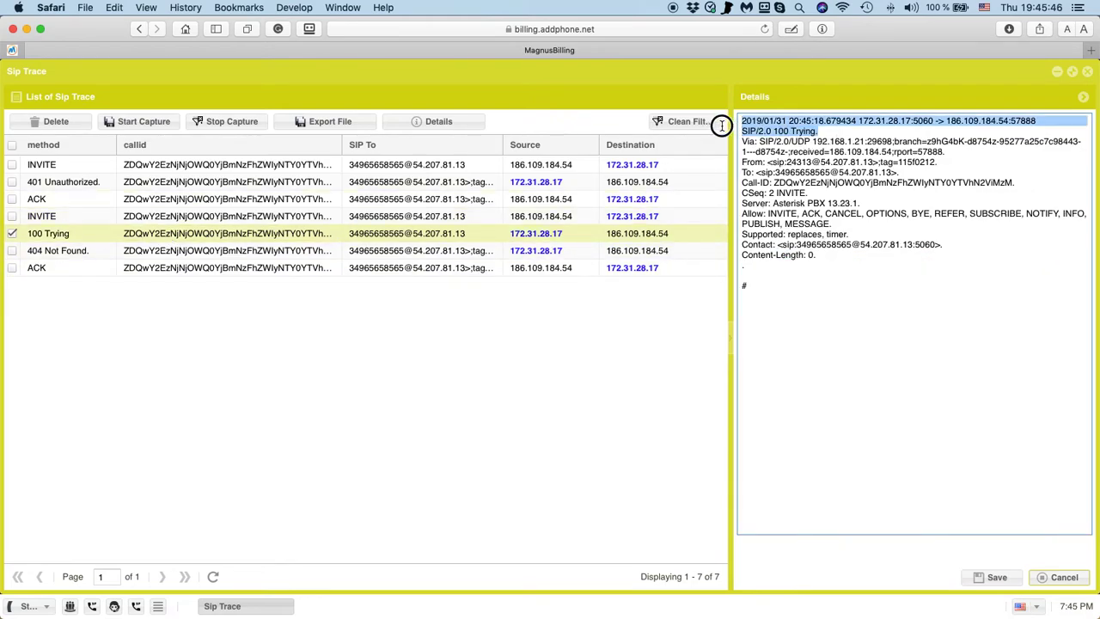
Read the 404 Not Found packet's message, highlighting its SIP/2.0 404 Not Found status line.
left_click(181, 251)
left_click_drag(848, 135, 724, 130)
left_click(834, 129)
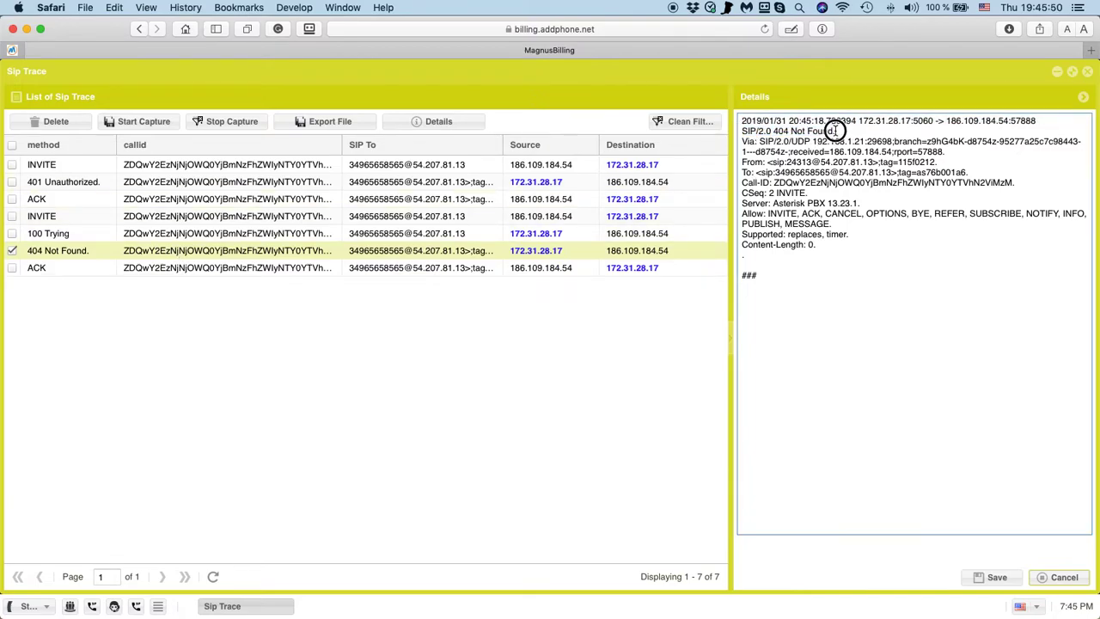
left_click_drag(834, 130, 744, 130)
left_click(857, 182)
scroll(821, 253, "up", 5)
scroll(771, 249, "up", 2)
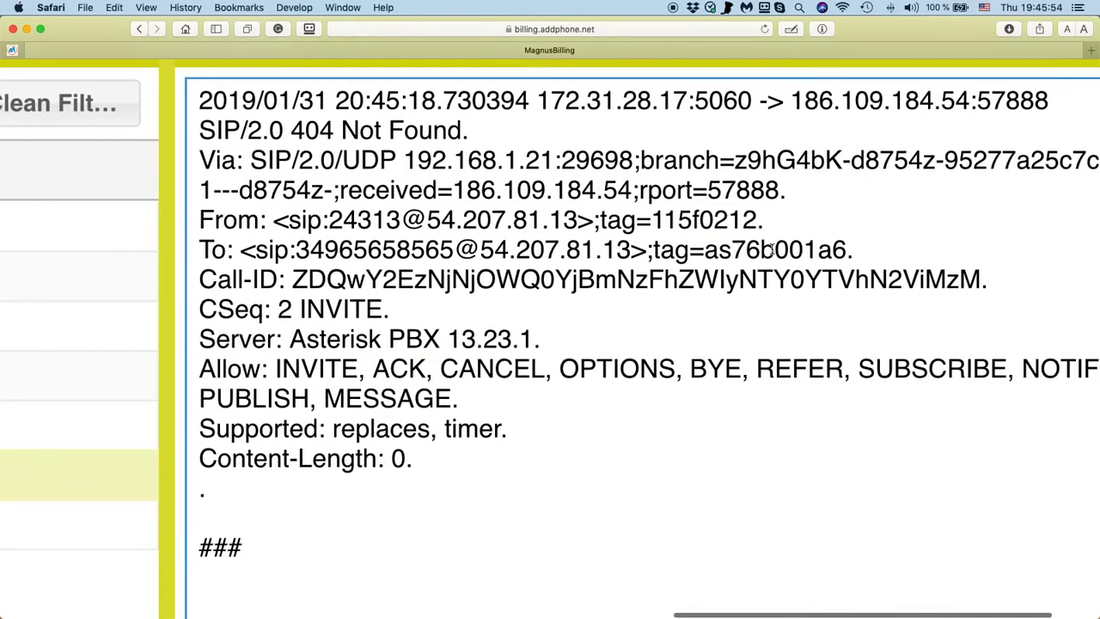
scroll(772, 248, "down", 7)
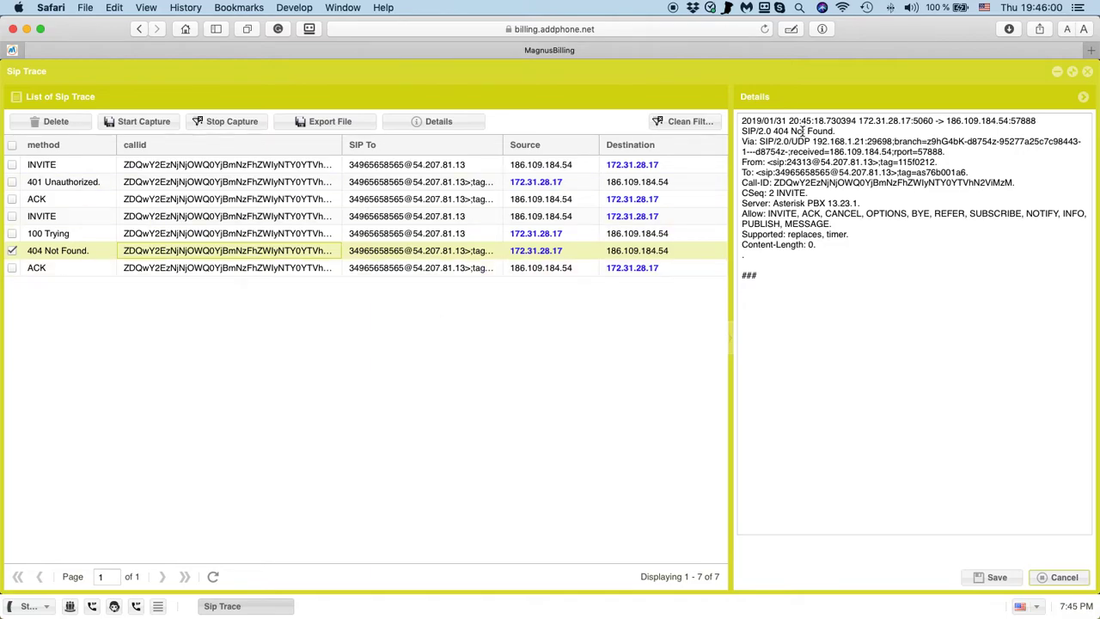
left_click_drag(774, 131, 838, 131)
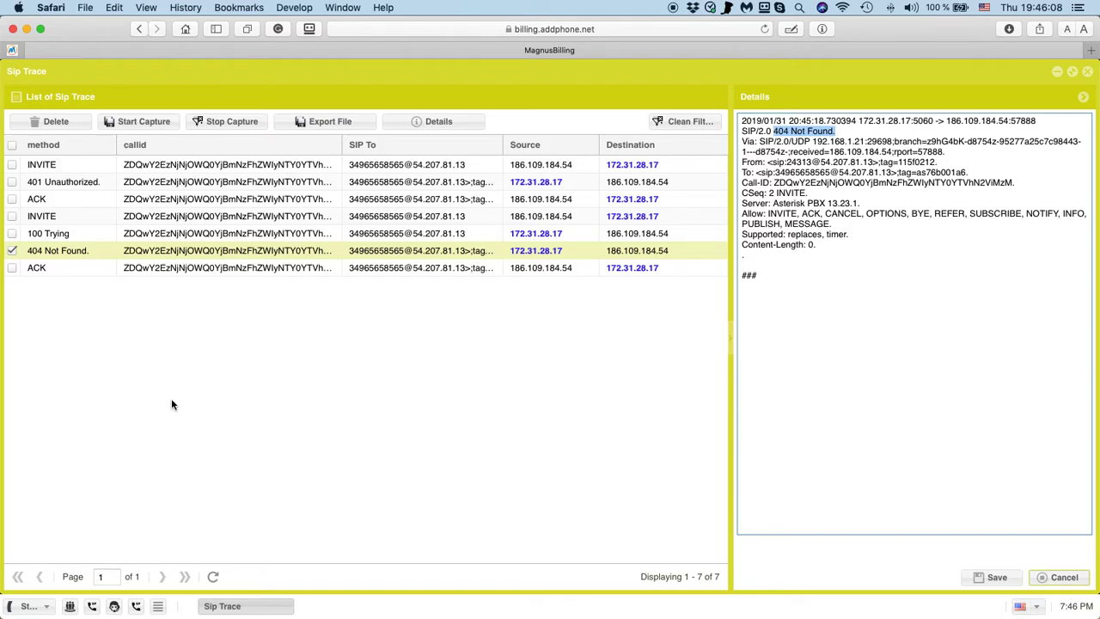
Open the Trunks list from the Routes menu.
left_click(28, 605)
mouse_move(43, 478)
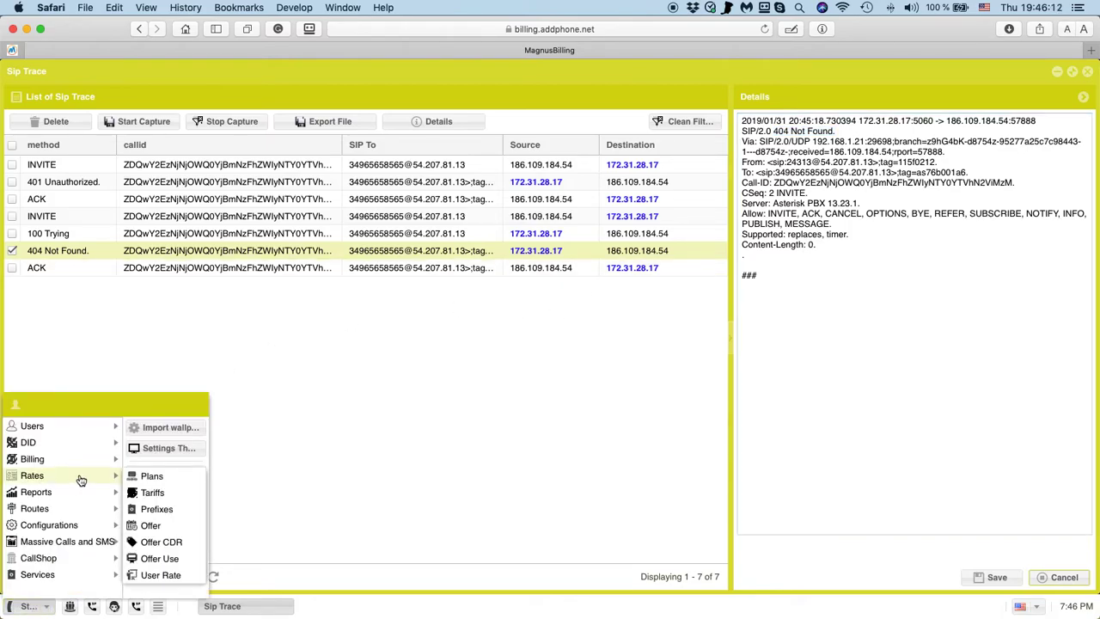
mouse_move(39, 509)
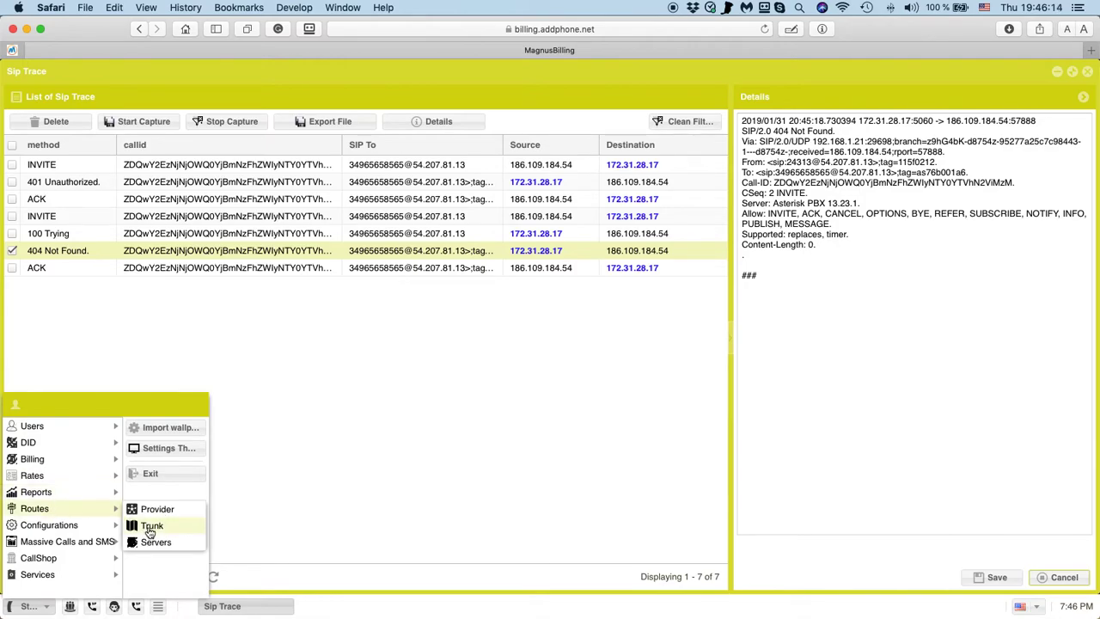
left_click(150, 526)
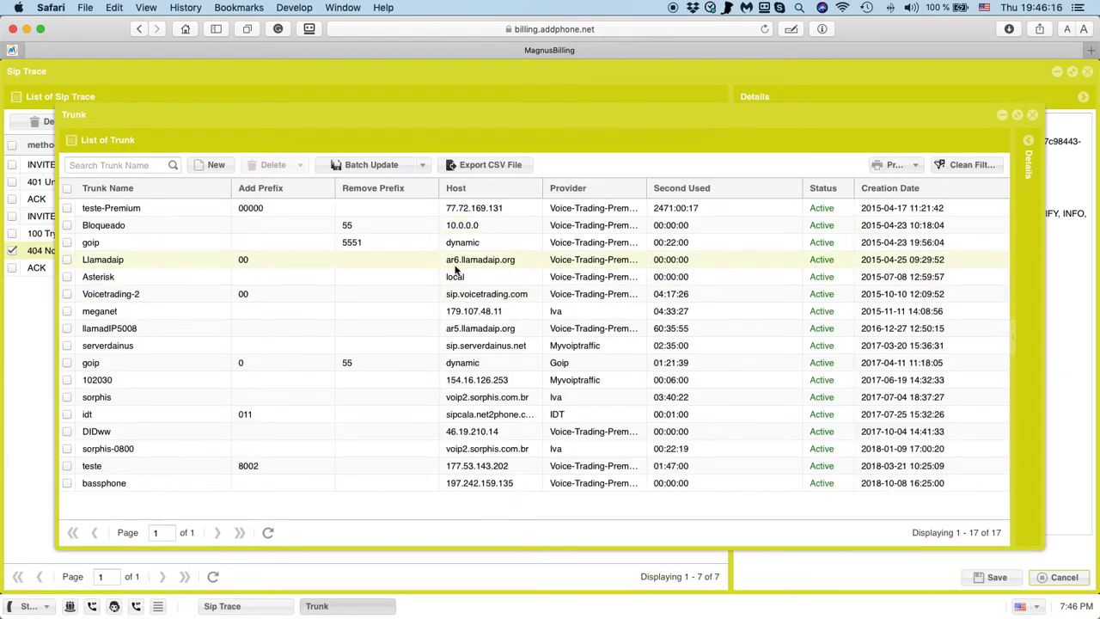
Open the teste trunk, change its Add Prefix to 8788, and save it.
left_click(442, 464)
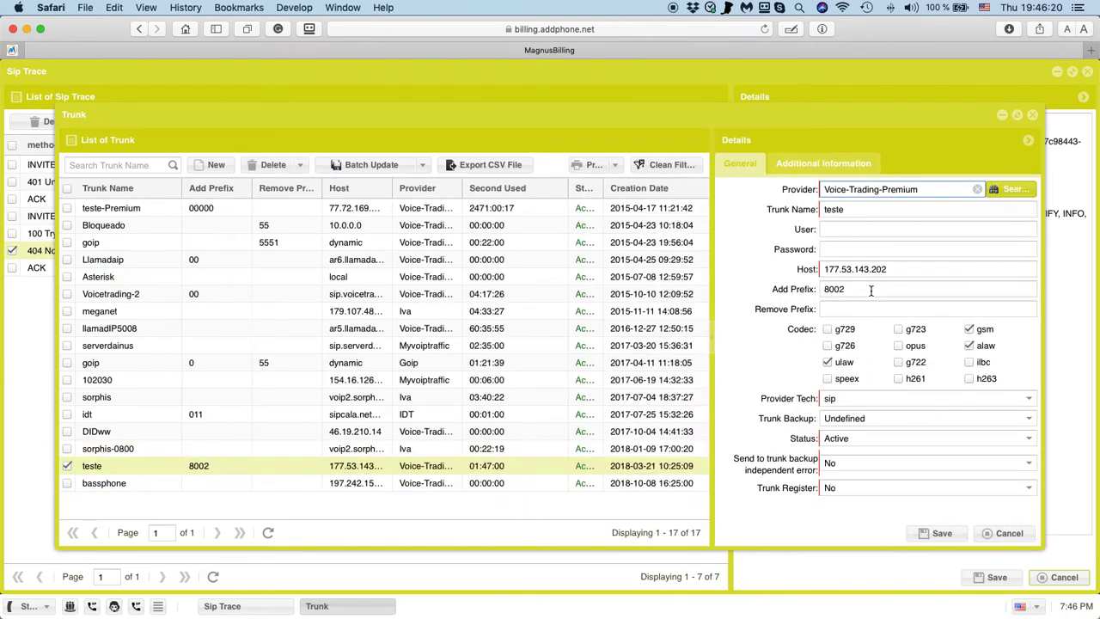
left_click(851, 288)
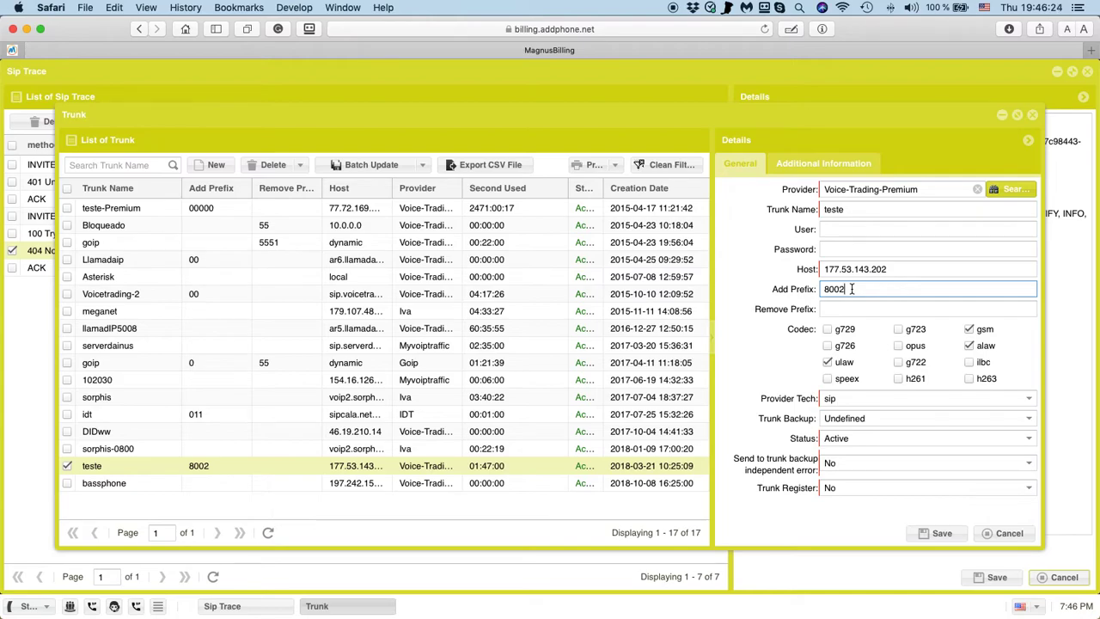
left_click(825, 289)
type("8788")
left_click(938, 533)
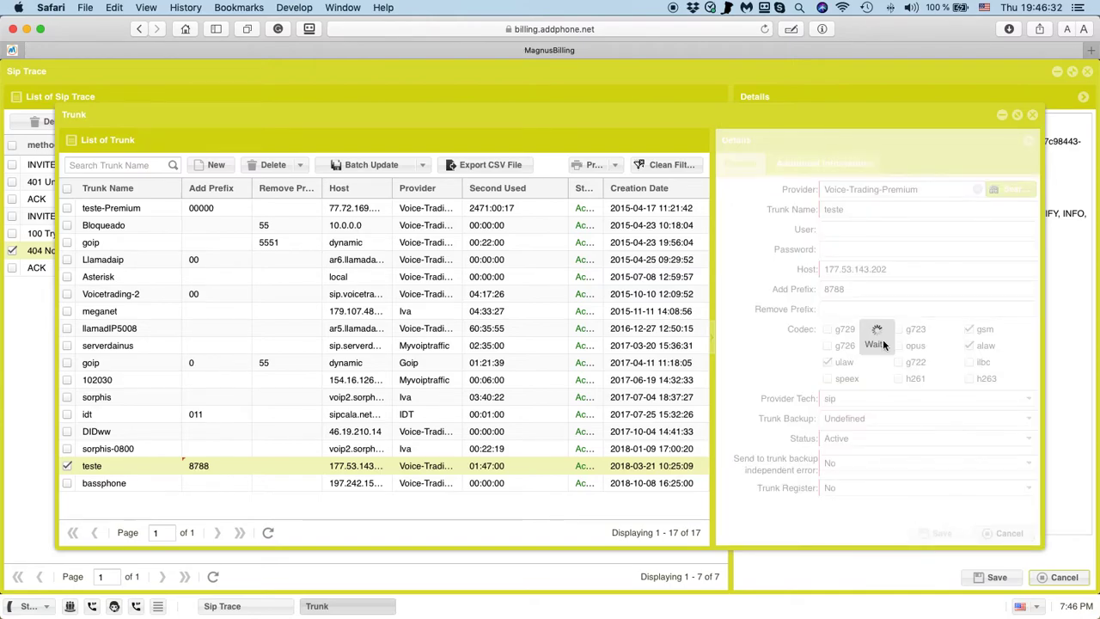
left_click(247, 609)
Delete all trace logs, then start a port 5060 capture with filter 5521.
left_click(54, 120)
left_click(524, 370)
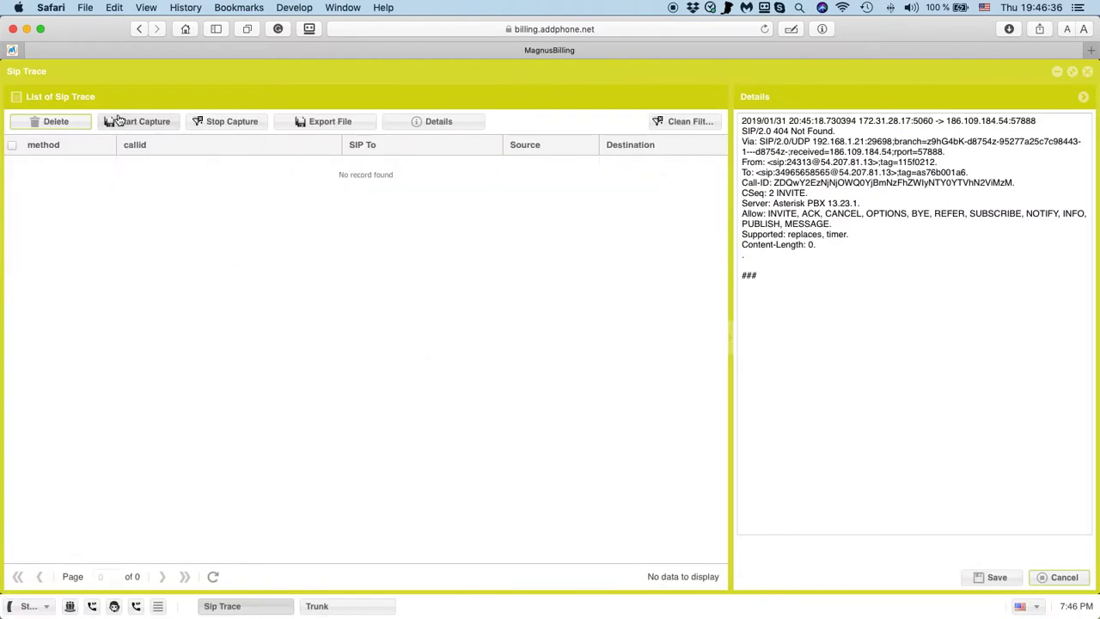
left_click(120, 121)
left_click(535, 352)
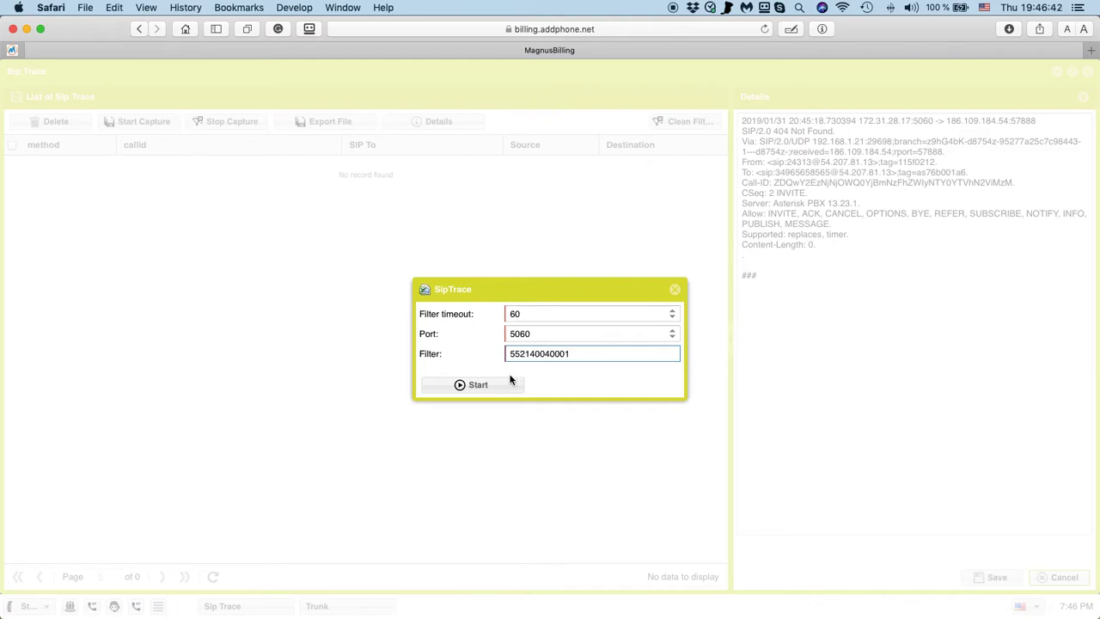
left_click(494, 386)
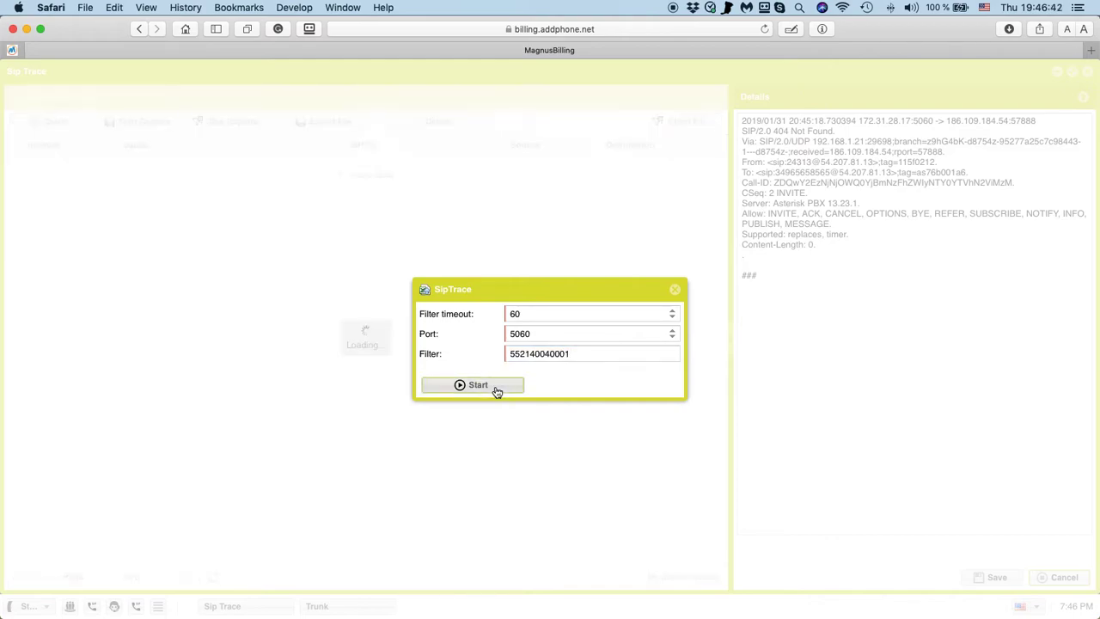
key("super+Tab")
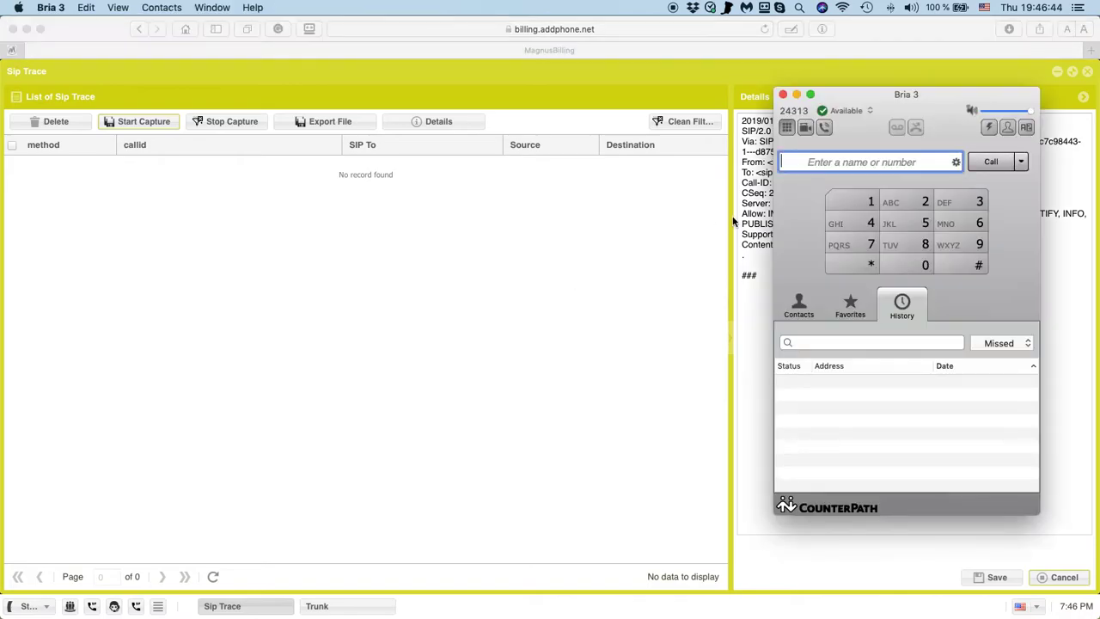
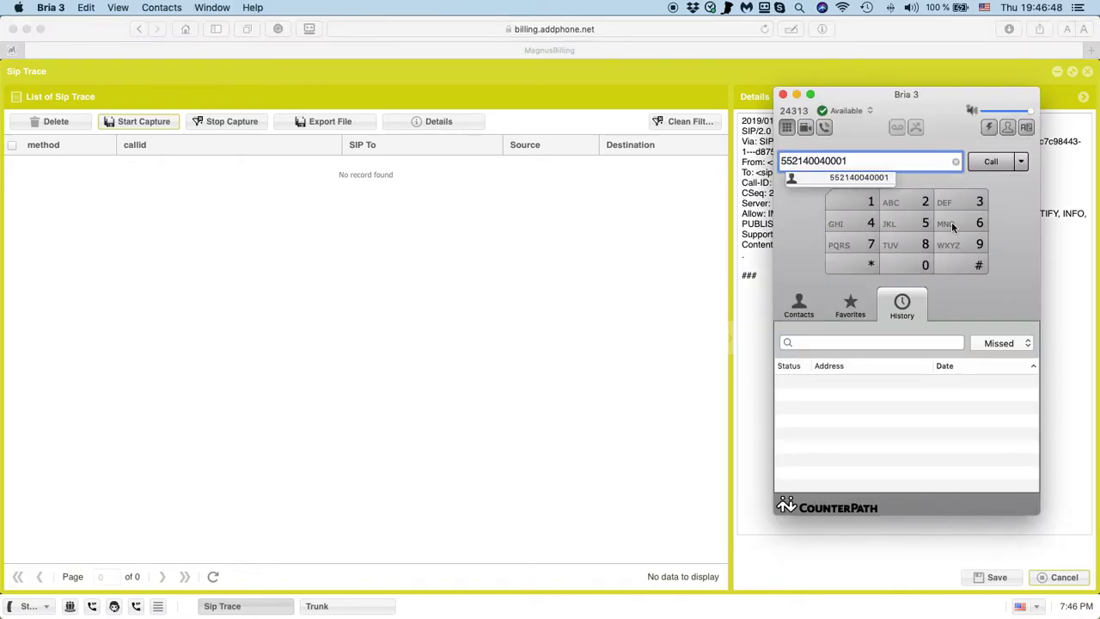
left_click(988, 163)
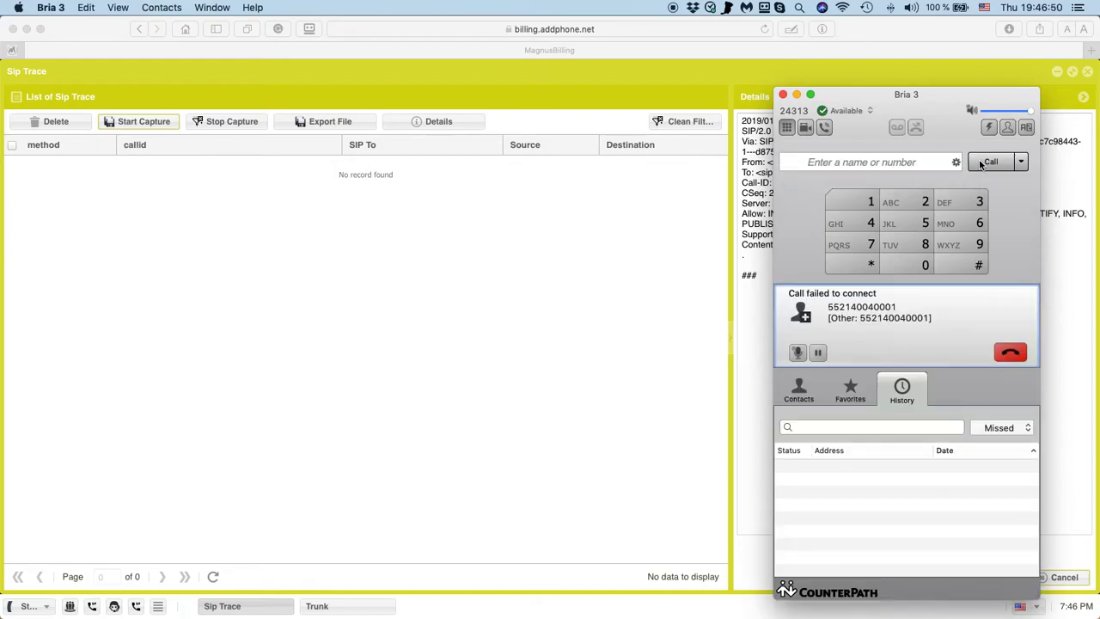
left_click(1005, 354)
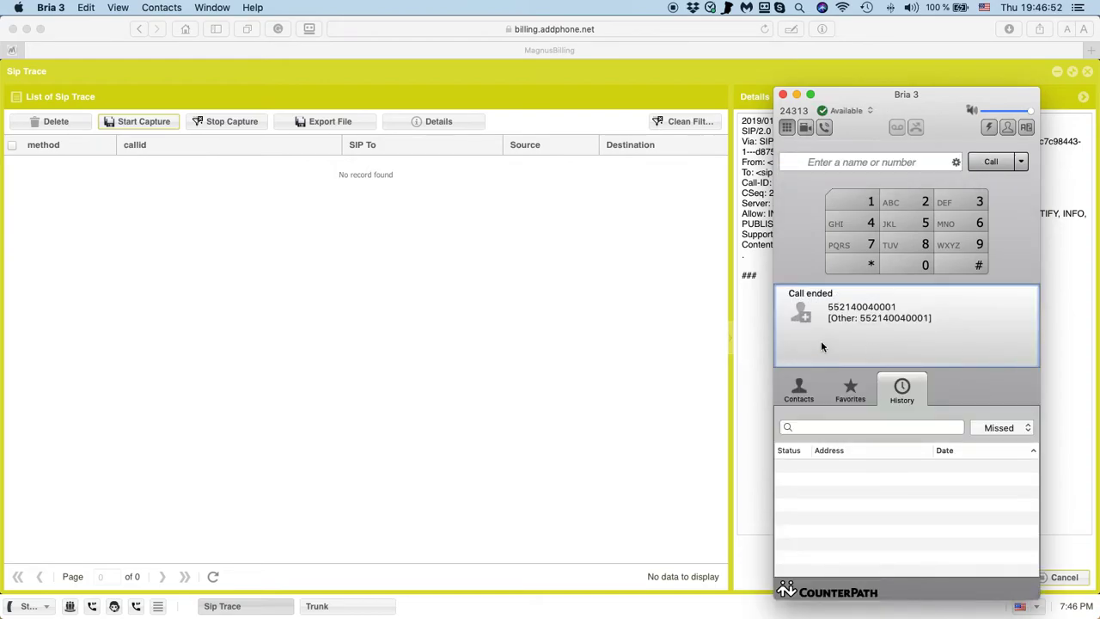
left_click(213, 518)
left_click(214, 578)
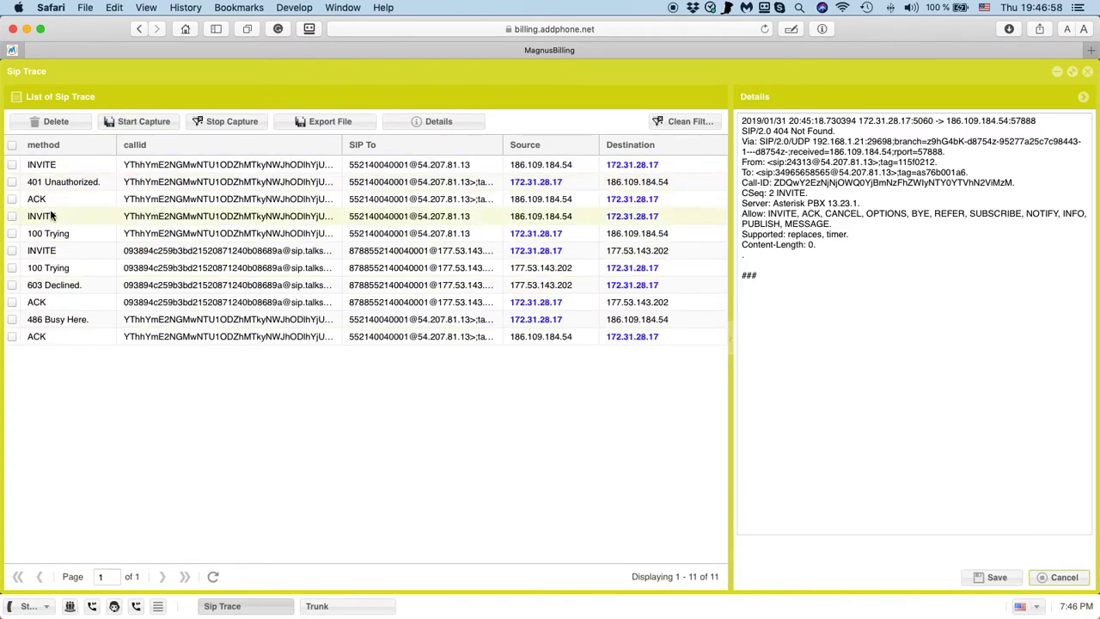
Read the 603 Declined response's SIP message, then the first ACK packet's message.
left_click(68, 286)
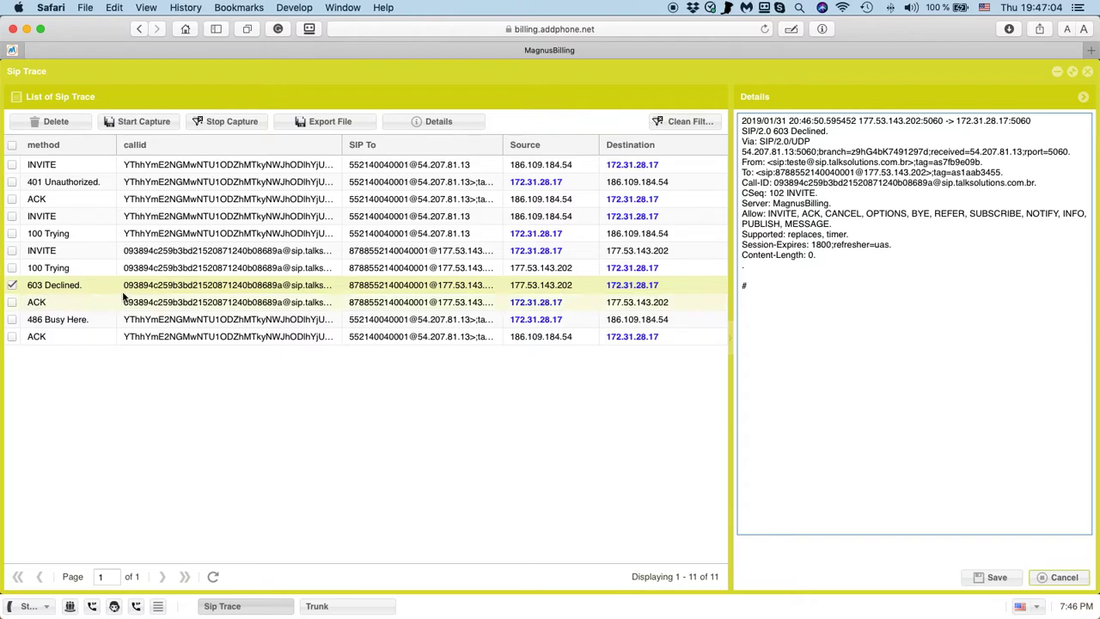
left_click(533, 288)
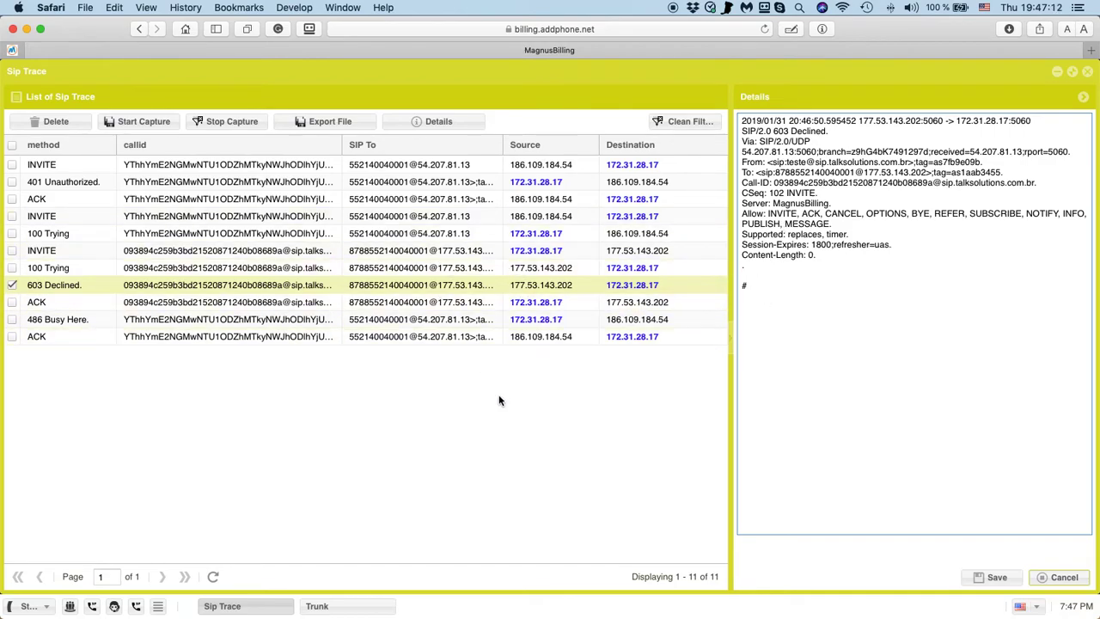
left_click(391, 199)
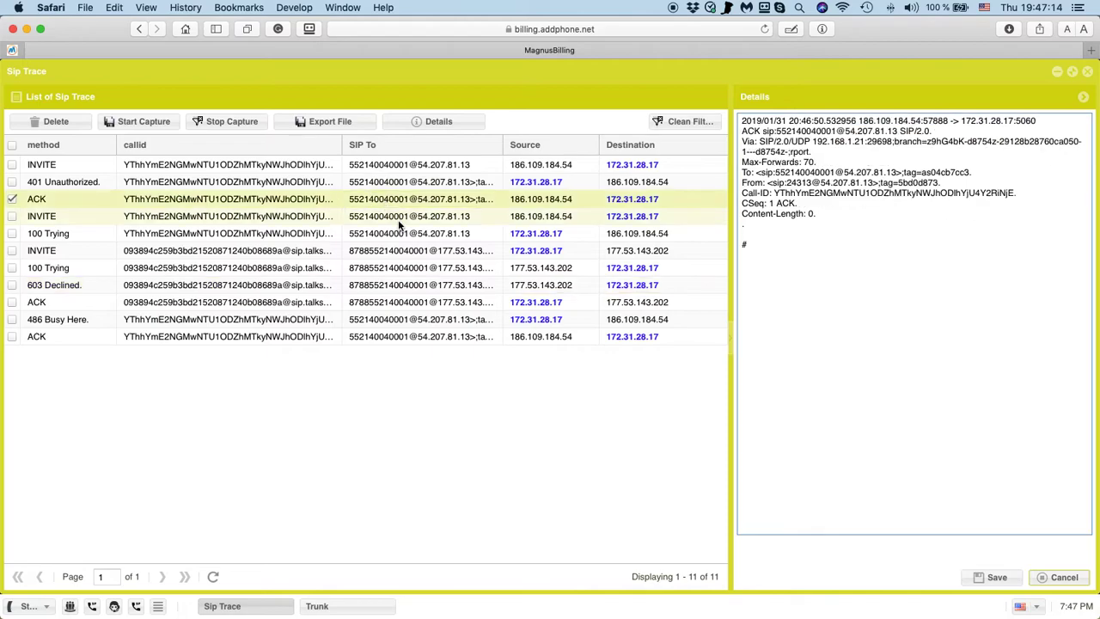
left_click(403, 453)
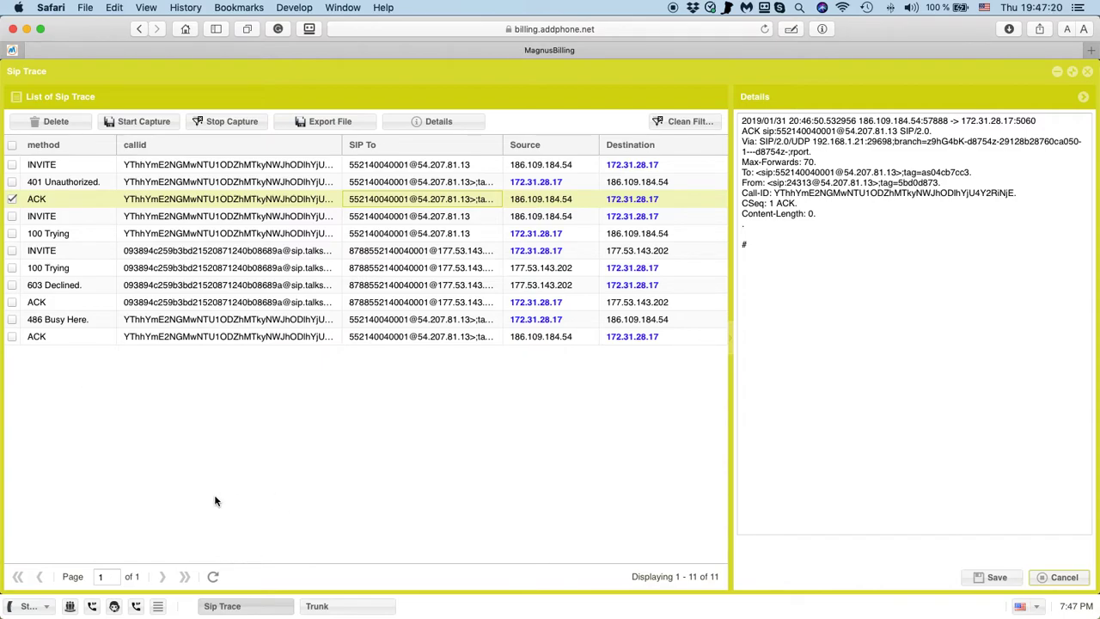
Clear all trace logs and start a capture filtered on 1.
left_click(76, 122)
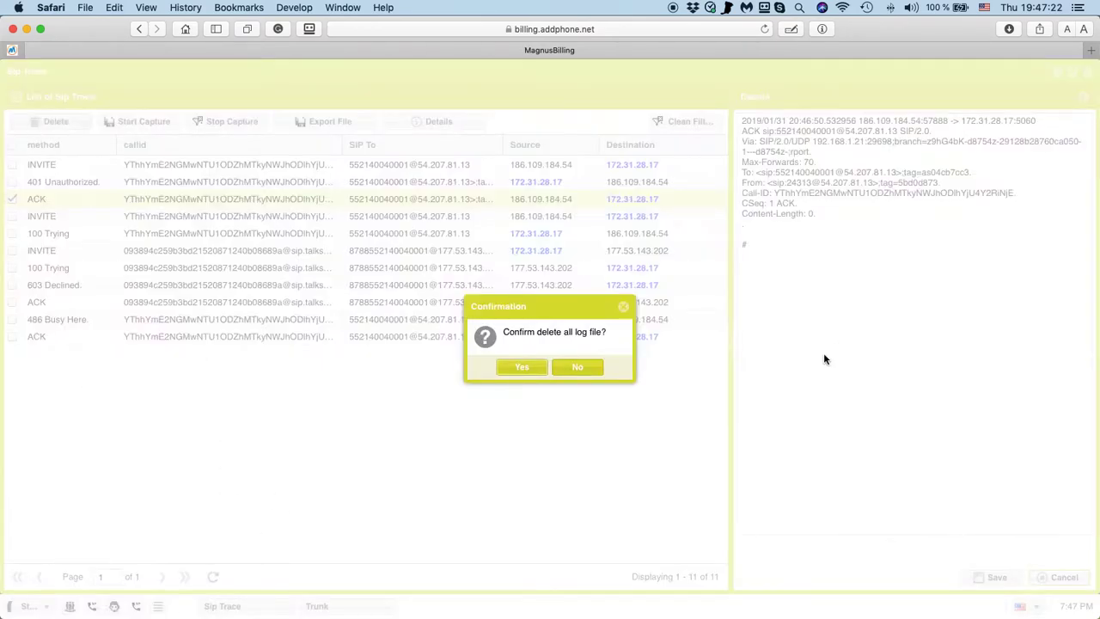
left_click(524, 369)
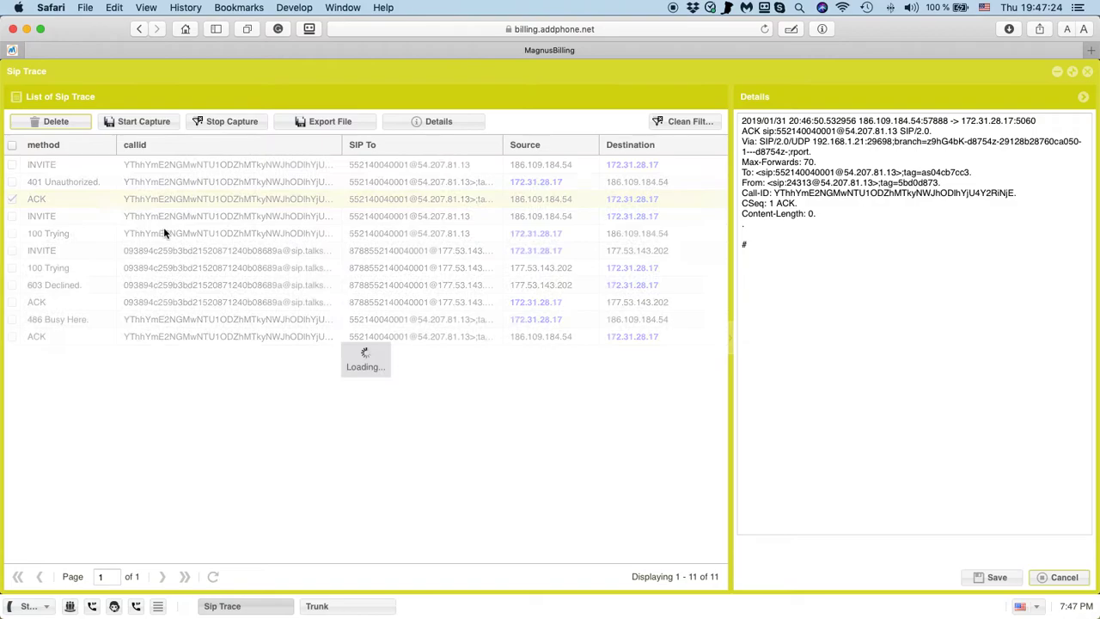
left_click(137, 121)
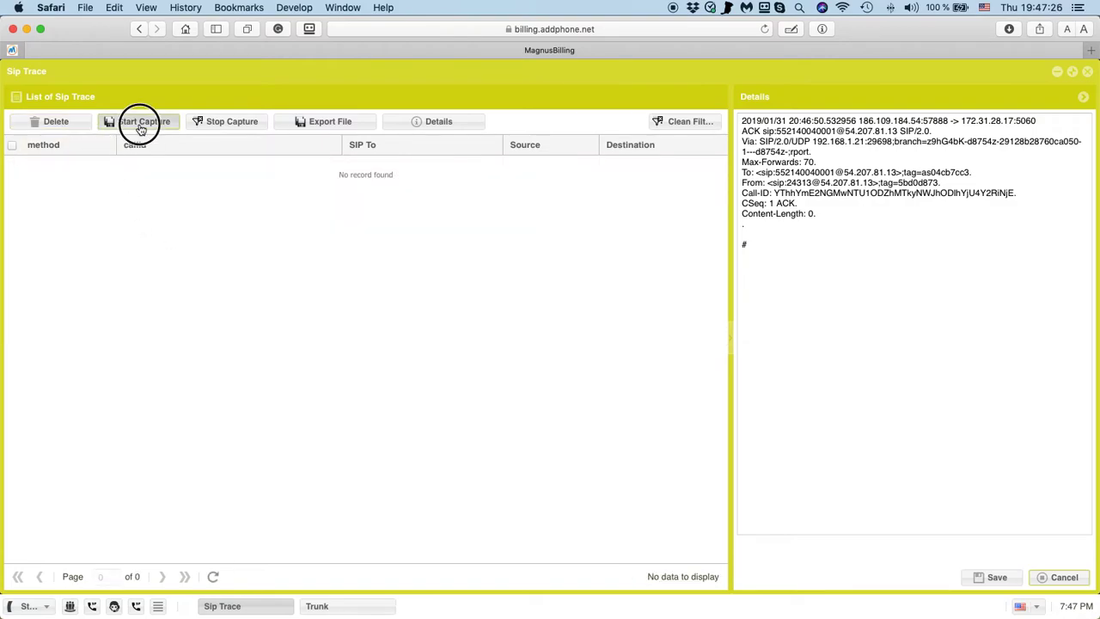
left_click(521, 354)
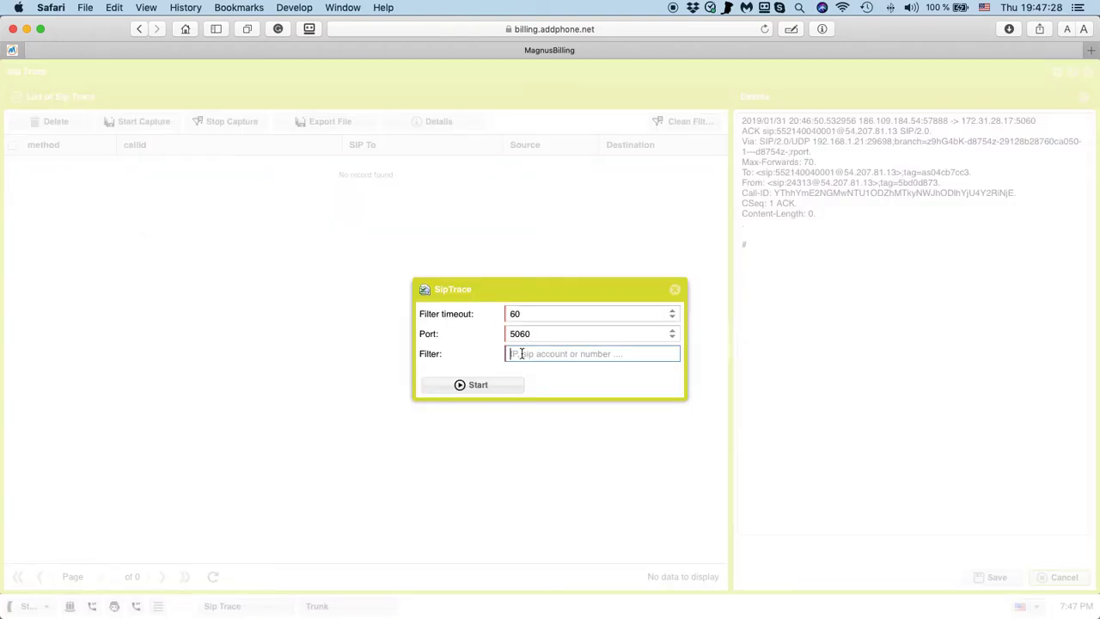
type("1")
left_click(492, 383)
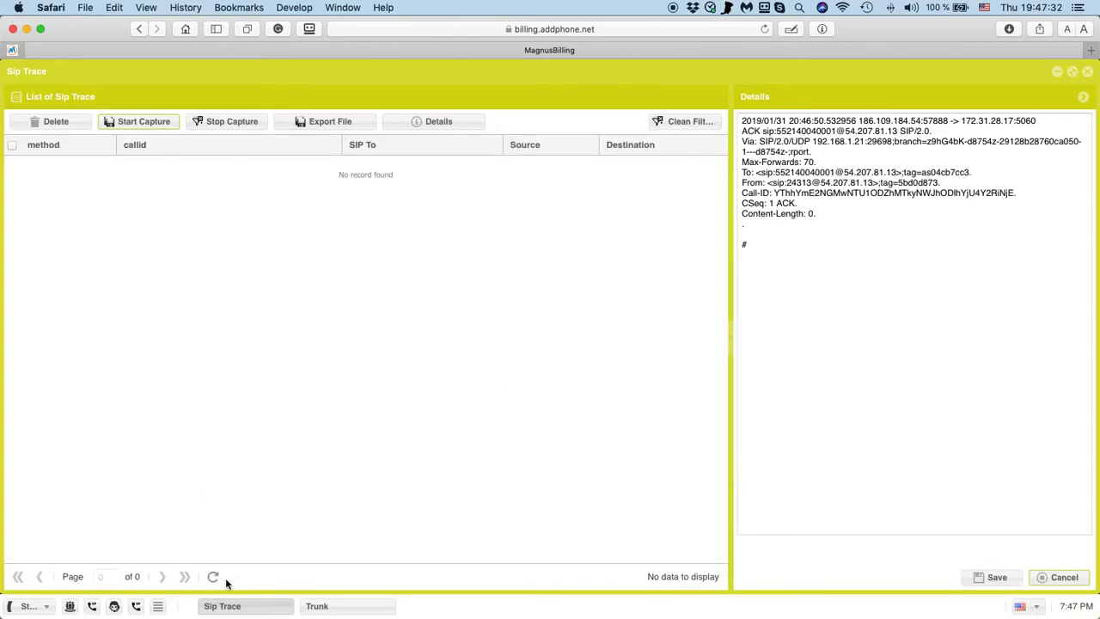
left_click(213, 580)
left_click(213, 580)
Stop the capture, restart it with filter 1, and refresh the packet list.
left_click(215, 125)
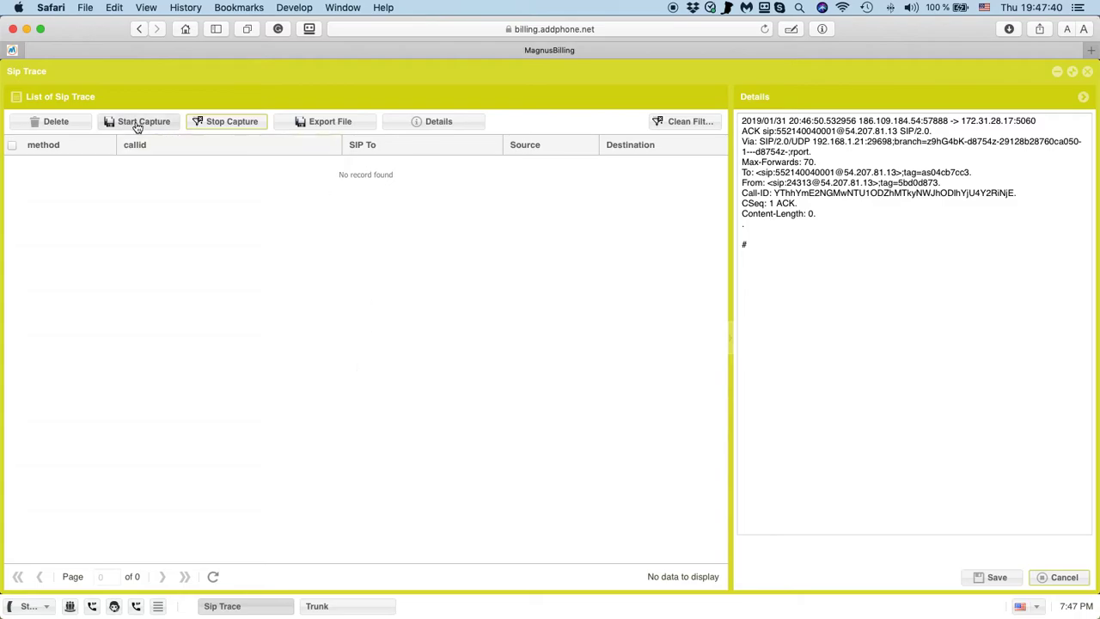
left_click(137, 121)
left_click(508, 356)
type("1")
left_click(481, 385)
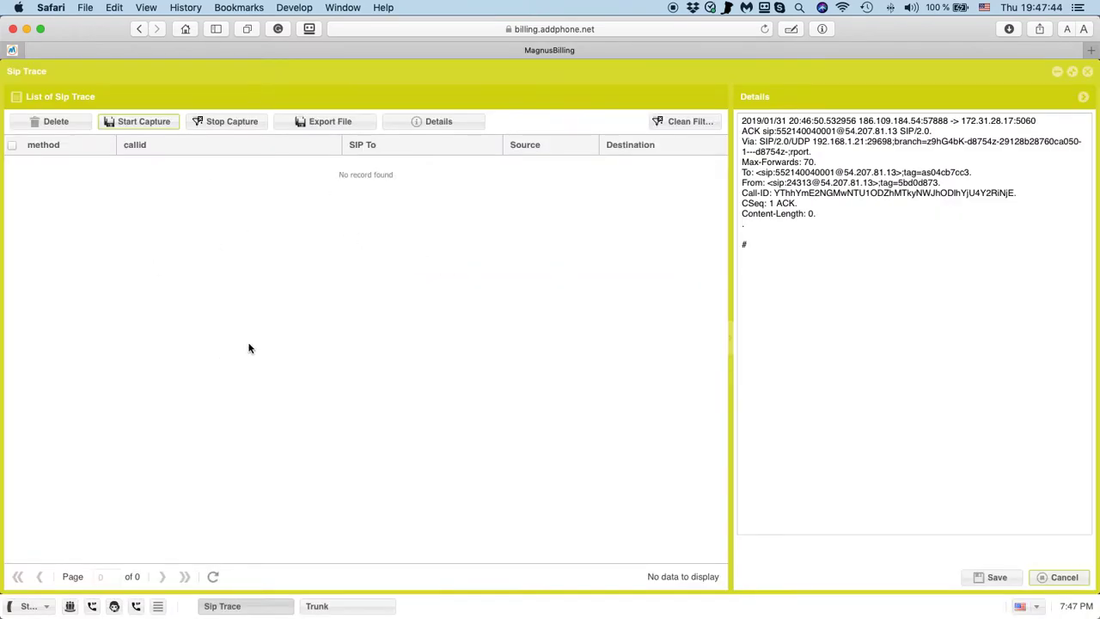
left_click(213, 578)
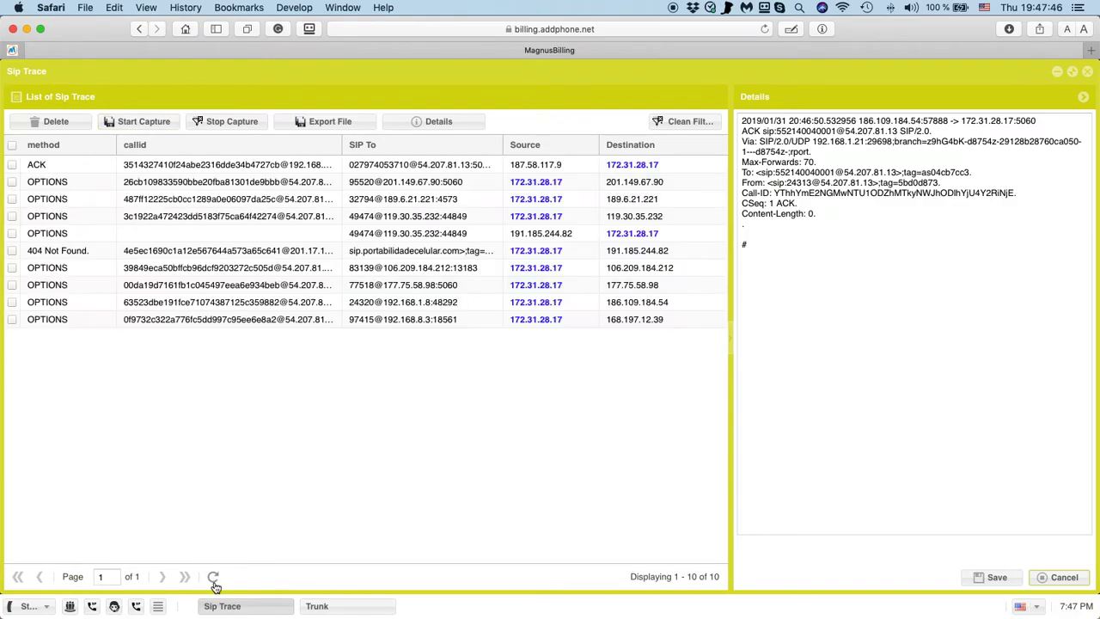
left_click(213, 578)
left_click(213, 578)
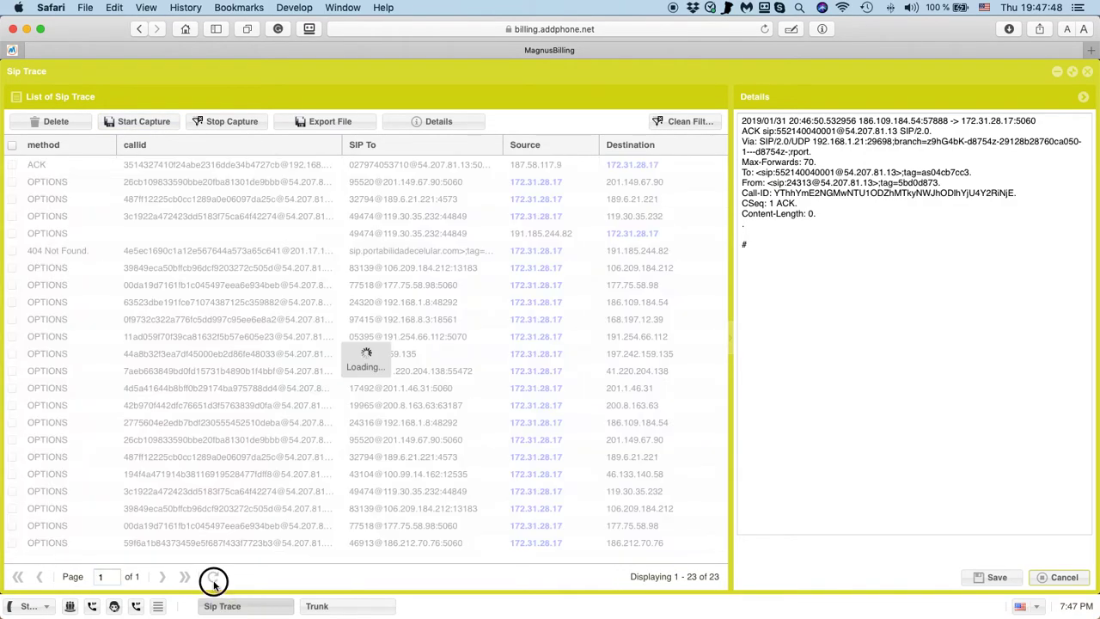
key("super+Tab")
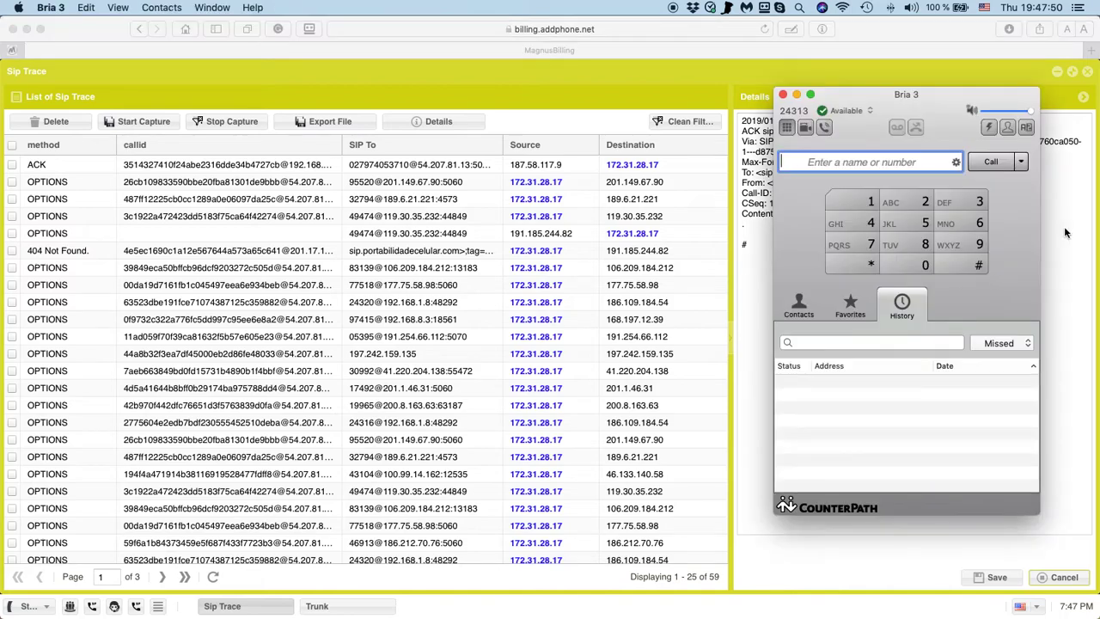
left_click(993, 162)
left_click(1010, 352)
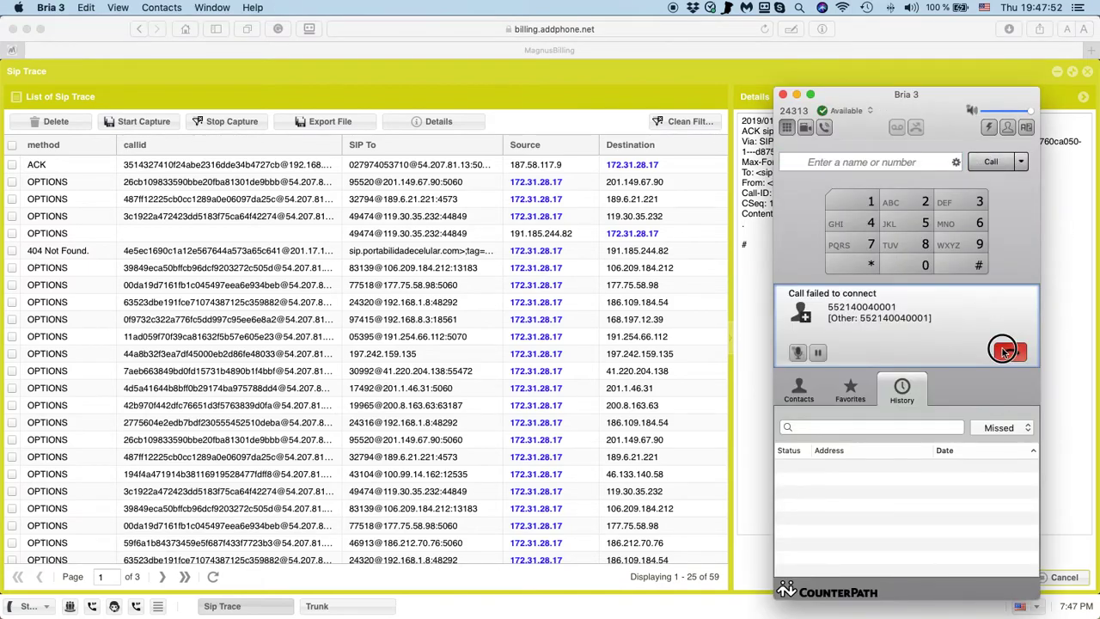
left_click(212, 579)
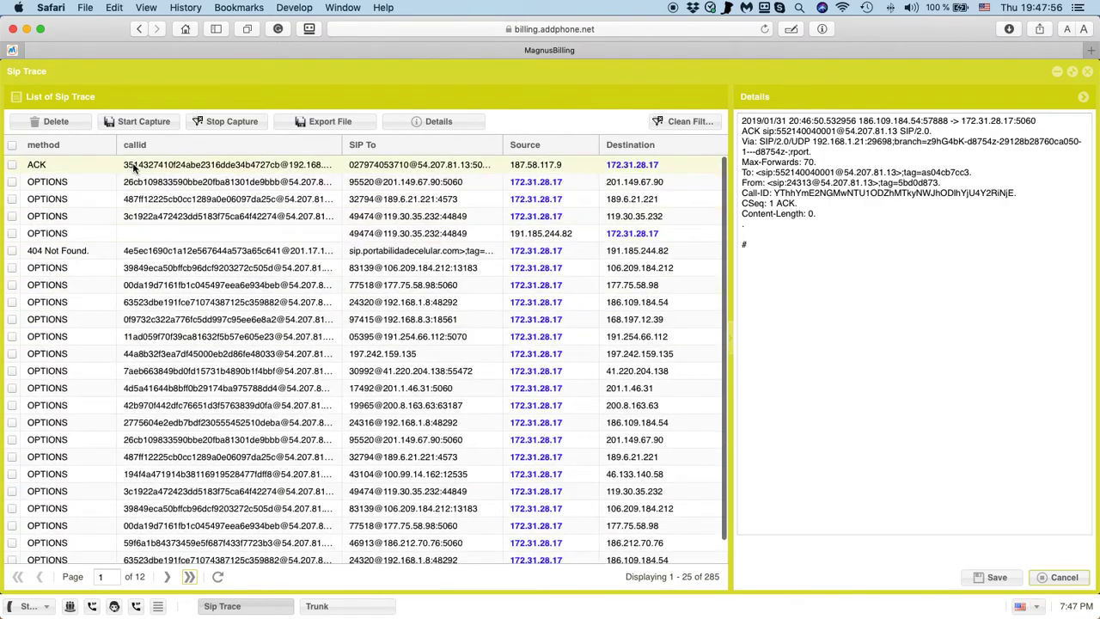
Filter the method column to INVITE, then clear it and open an OPTIONS packet's message.
left_click(110, 146)
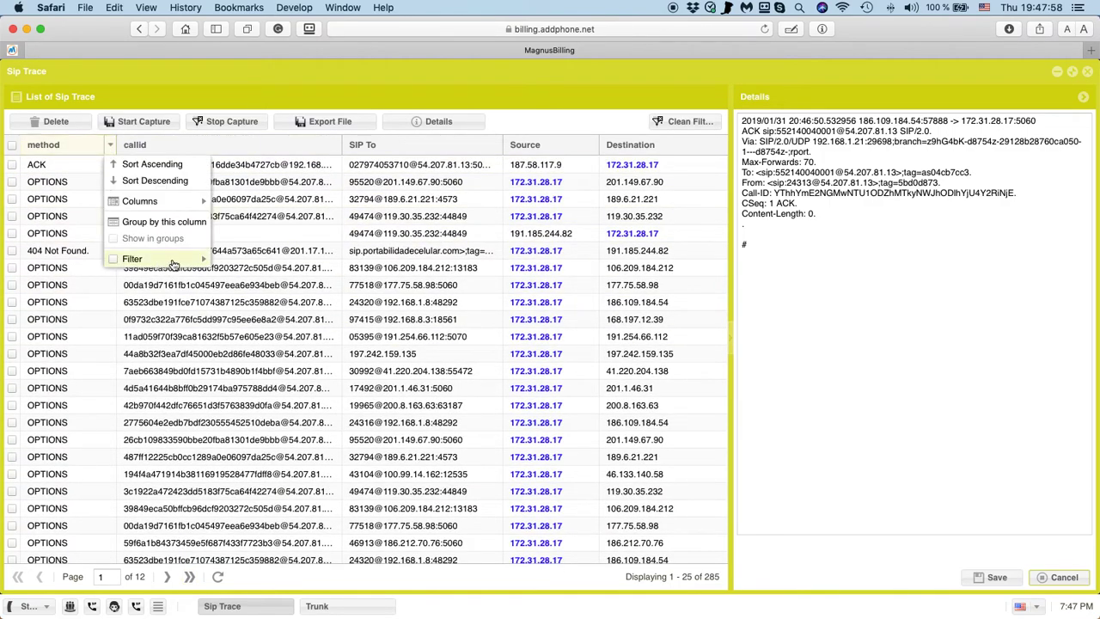
mouse_move(131, 259)
mouse_move(253, 258)
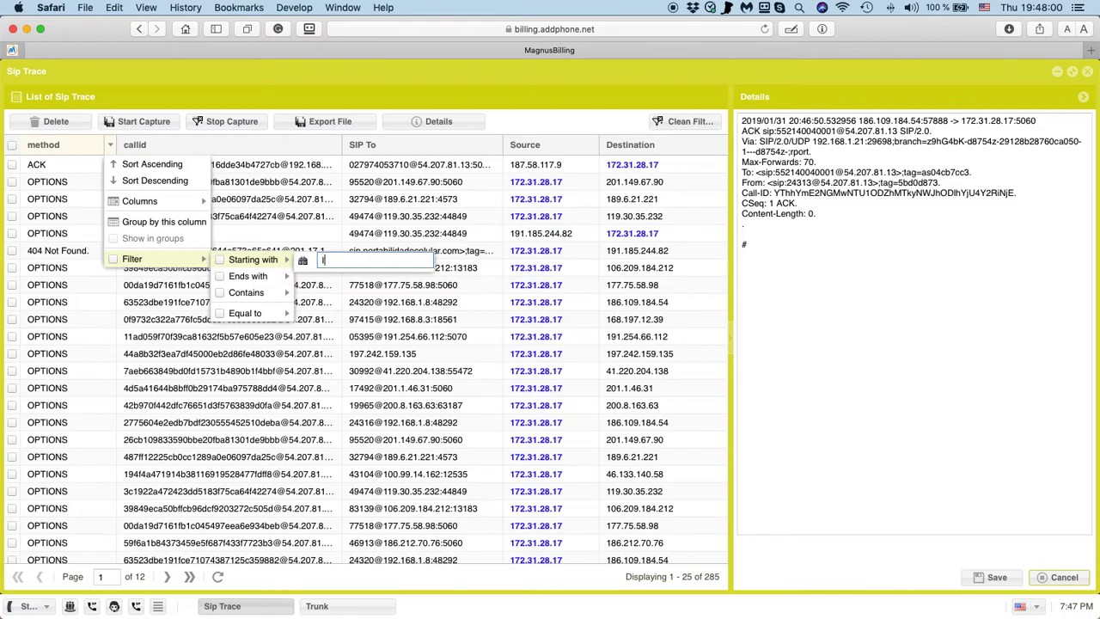
key("Return")
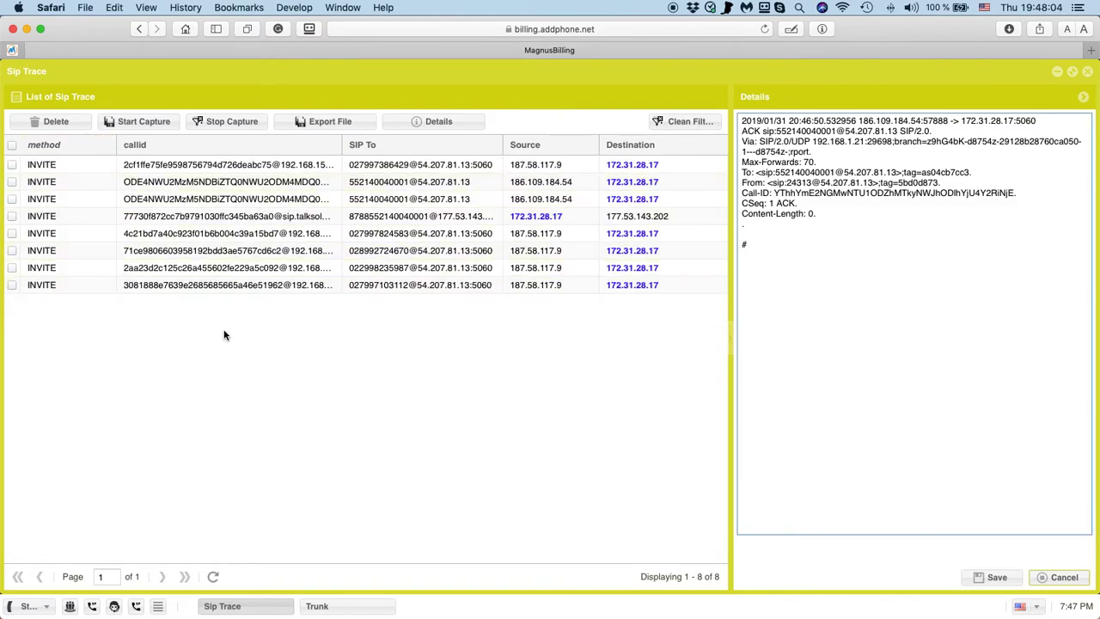
left_click(682, 122)
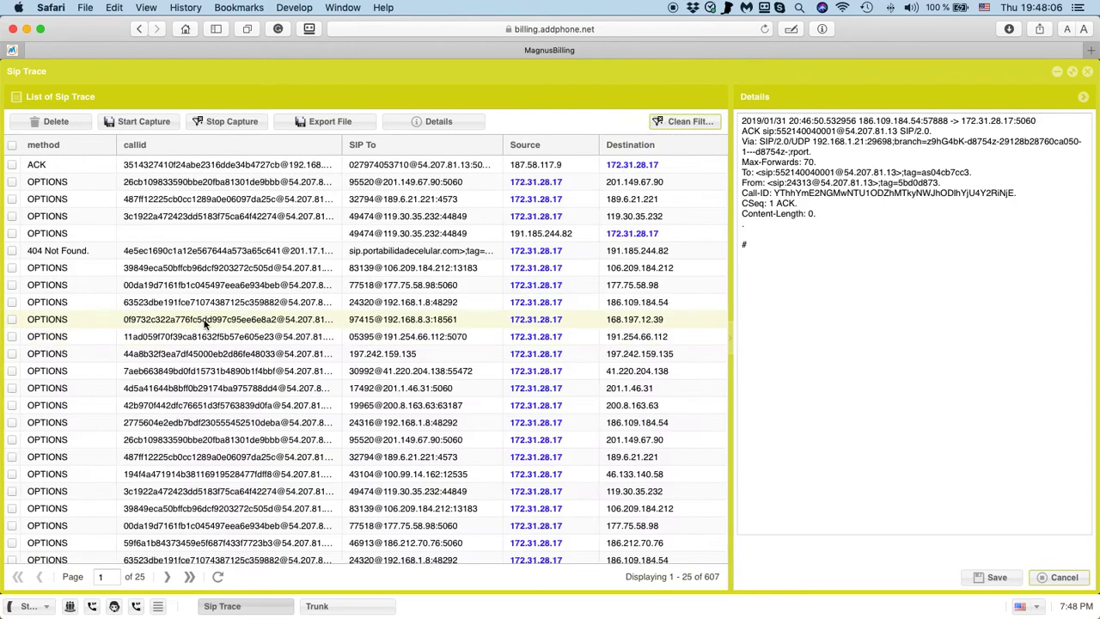
left_click(215, 387)
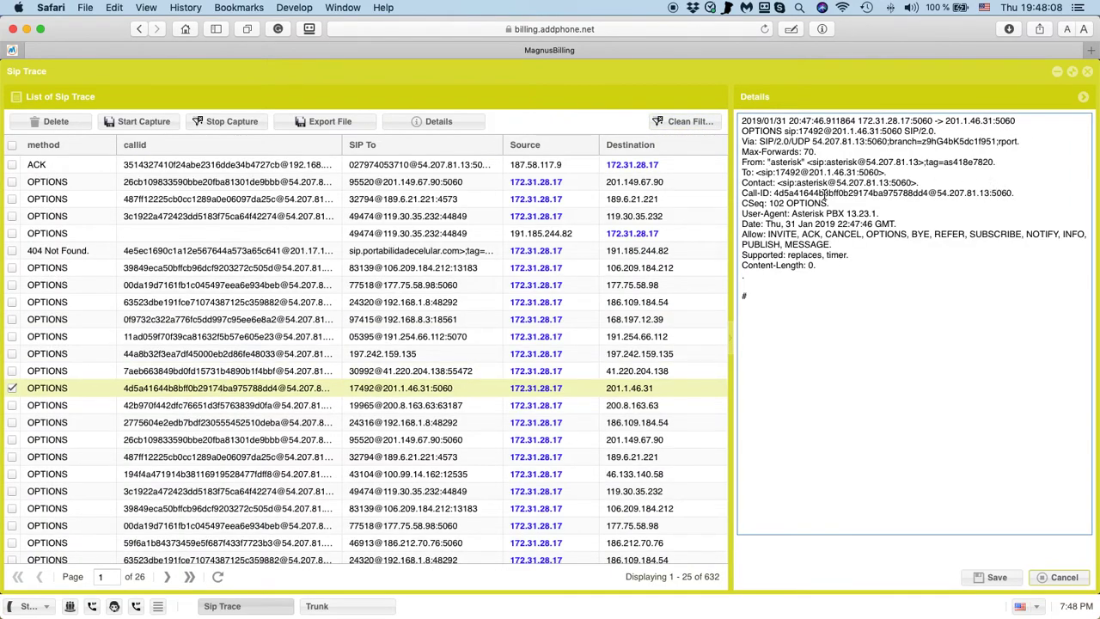
Filter the callid column to an OPTIONS packet's copied Call-ID, then clear the filter.
double_click(825, 195)
key("super+c")
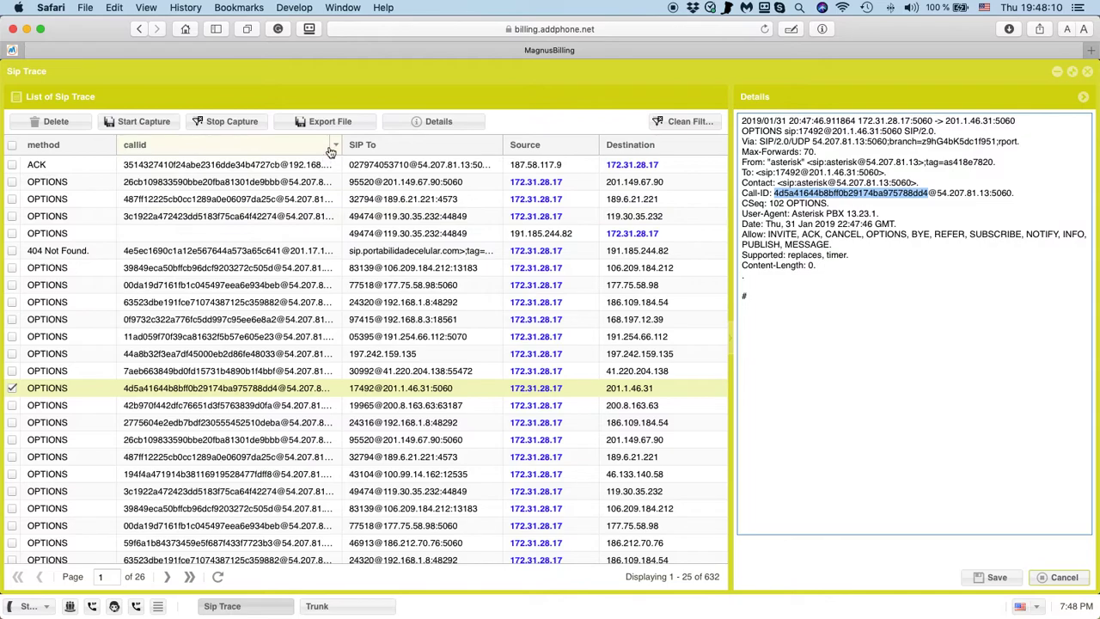
left_click(335, 144)
mouse_move(432, 265)
mouse_move(491, 296)
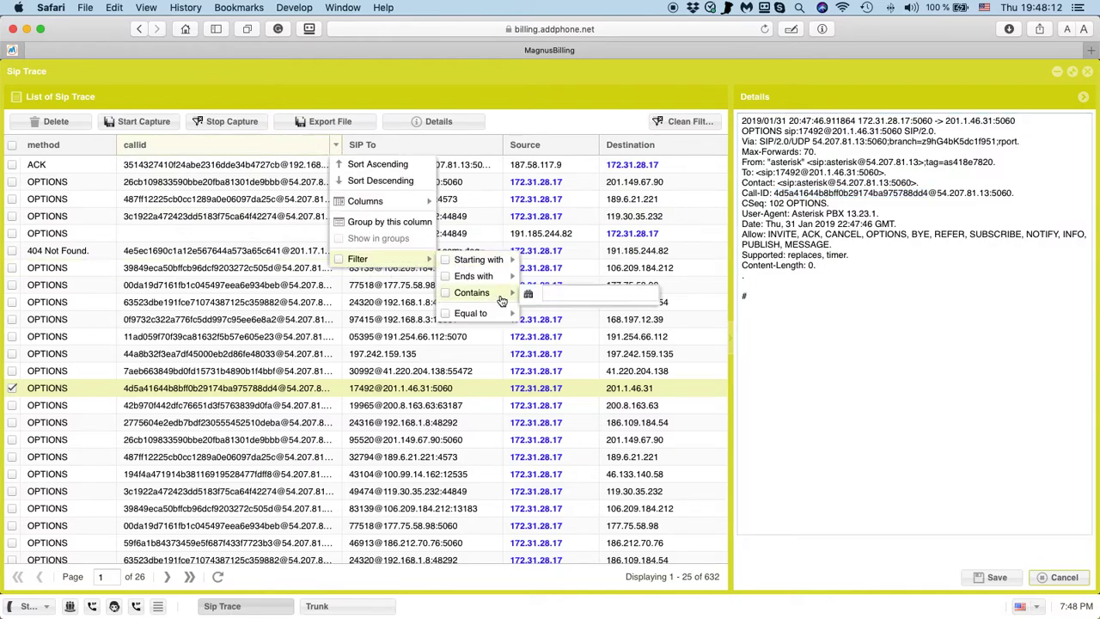
key("super+v")
left_click(868, 404)
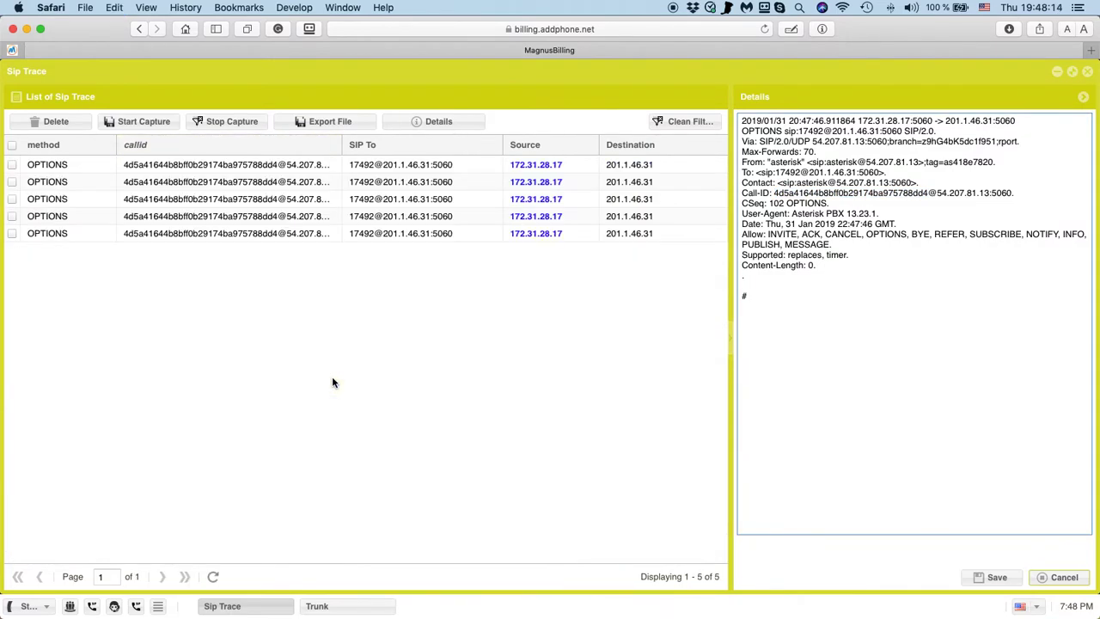
left_click(690, 121)
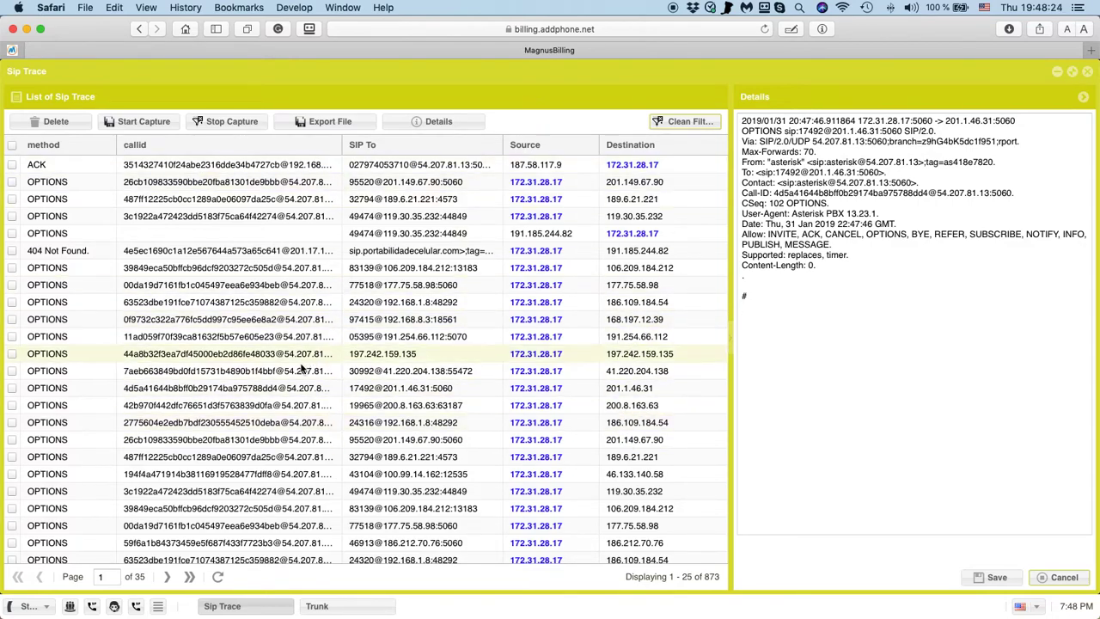
Switch over to the magnussolution.com website.
scroll(310, 372, "down", 2)
scroll(318, 374, "up", 2)
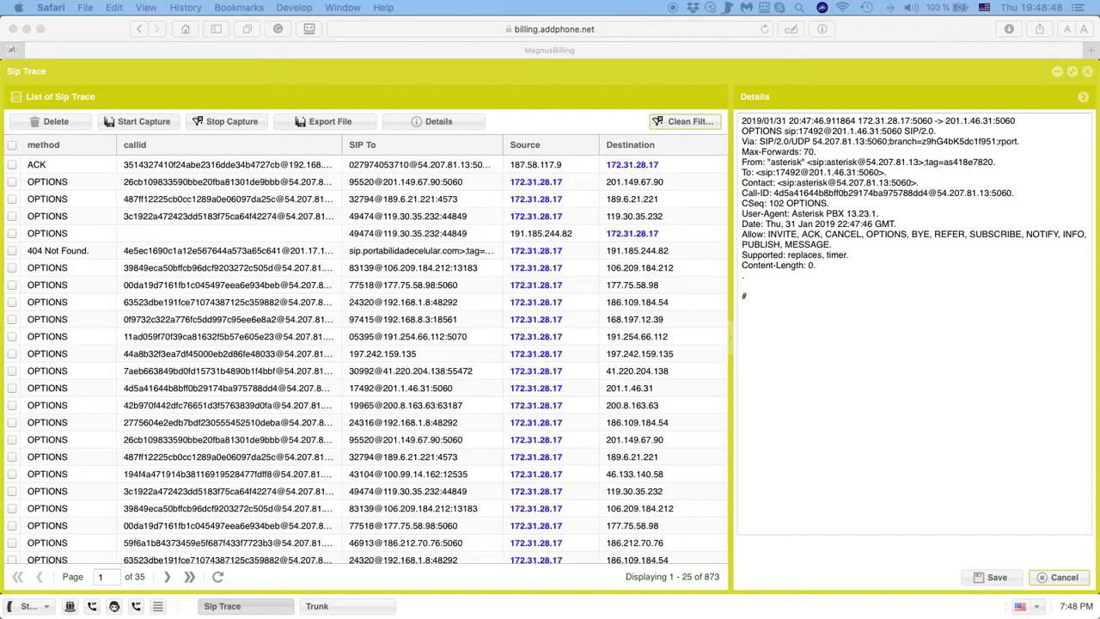
key("ctrl+Right")
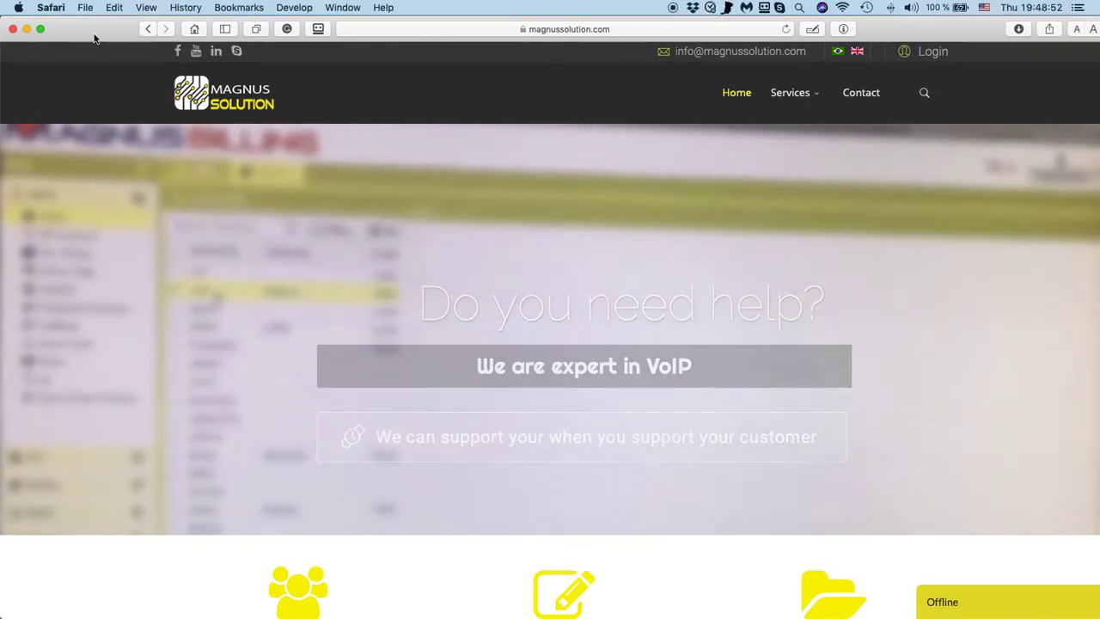
Open the SipTrace Module product page, then switch the site to Brazilian Portuguese.
mouse_move(780, 99)
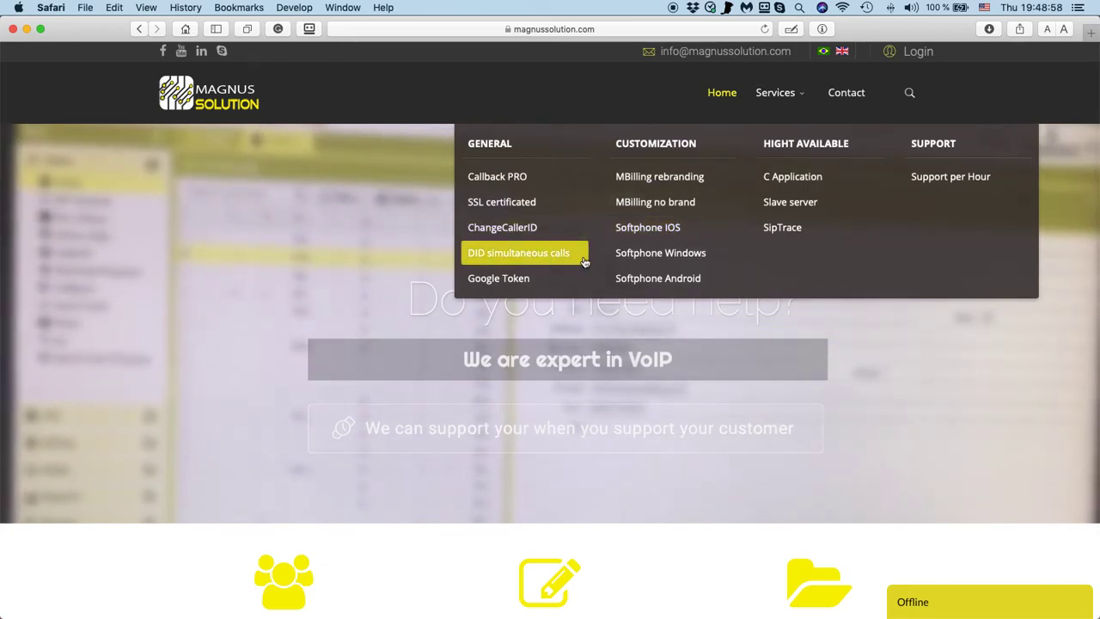
left_click(776, 236)
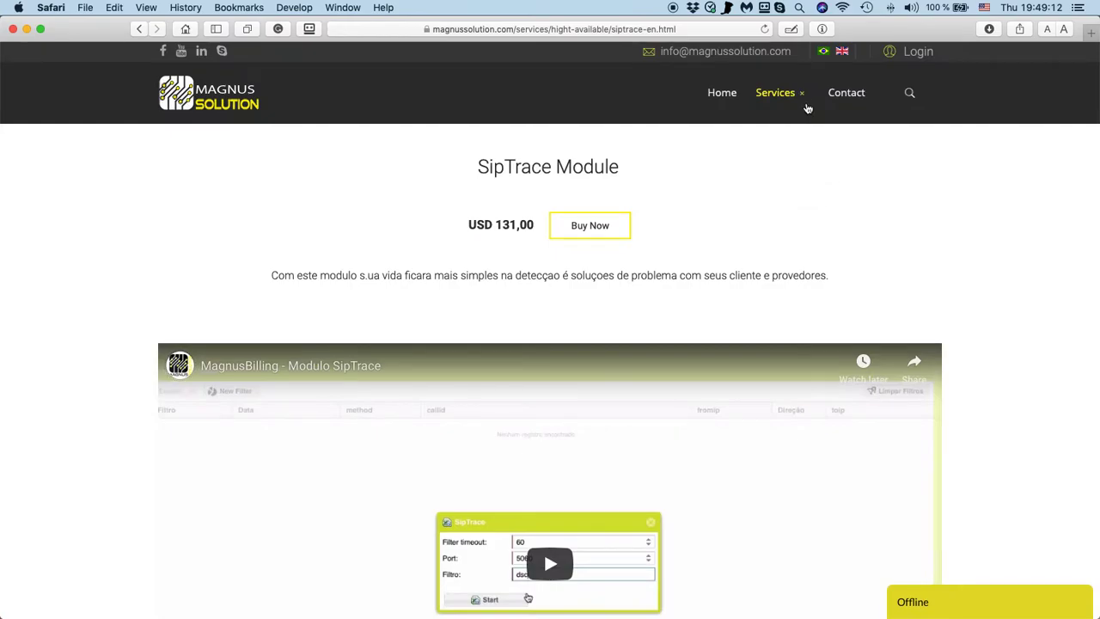
left_click(823, 52)
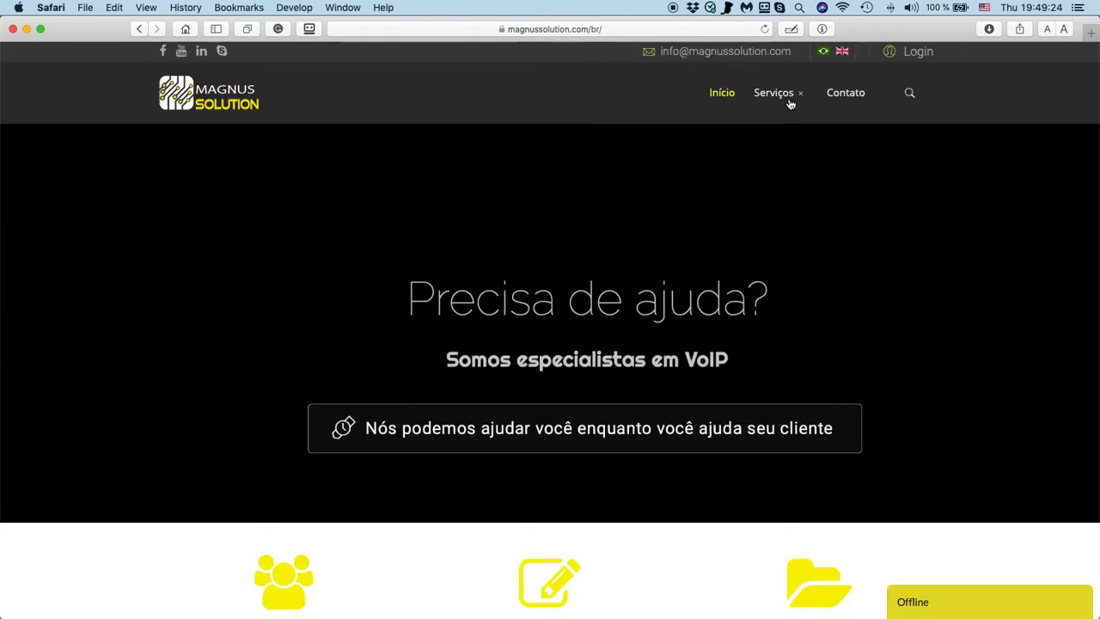
Open the Portuguese SipTrace module page under Serviços and briefly highlight its R$ 499,00 price.
left_click(782, 96)
left_click(780, 230)
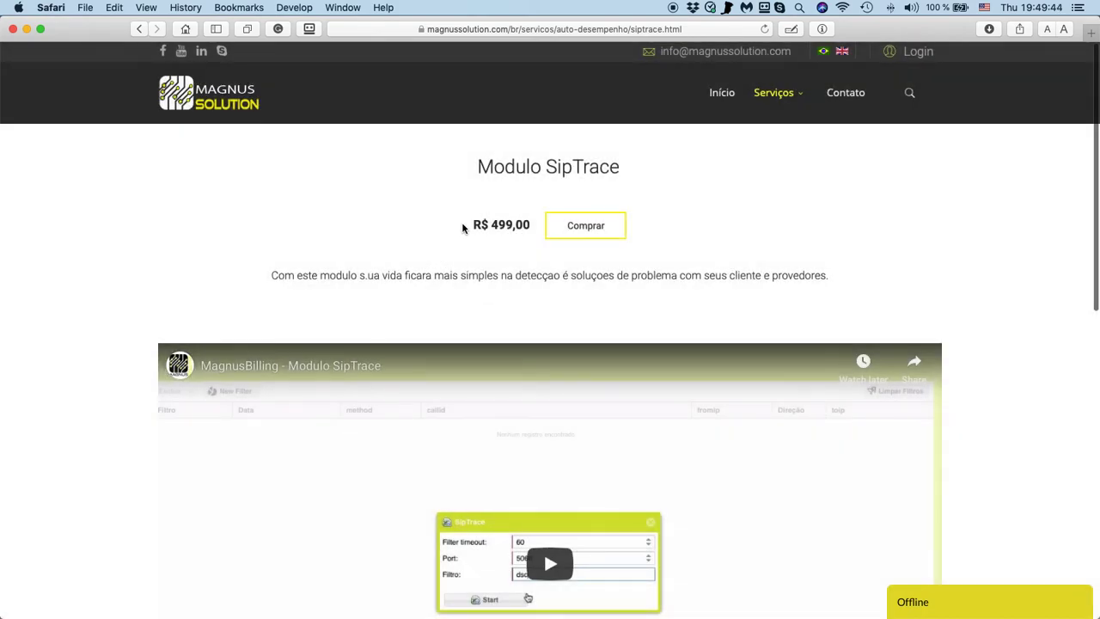
left_click_drag(462, 227, 528, 225)
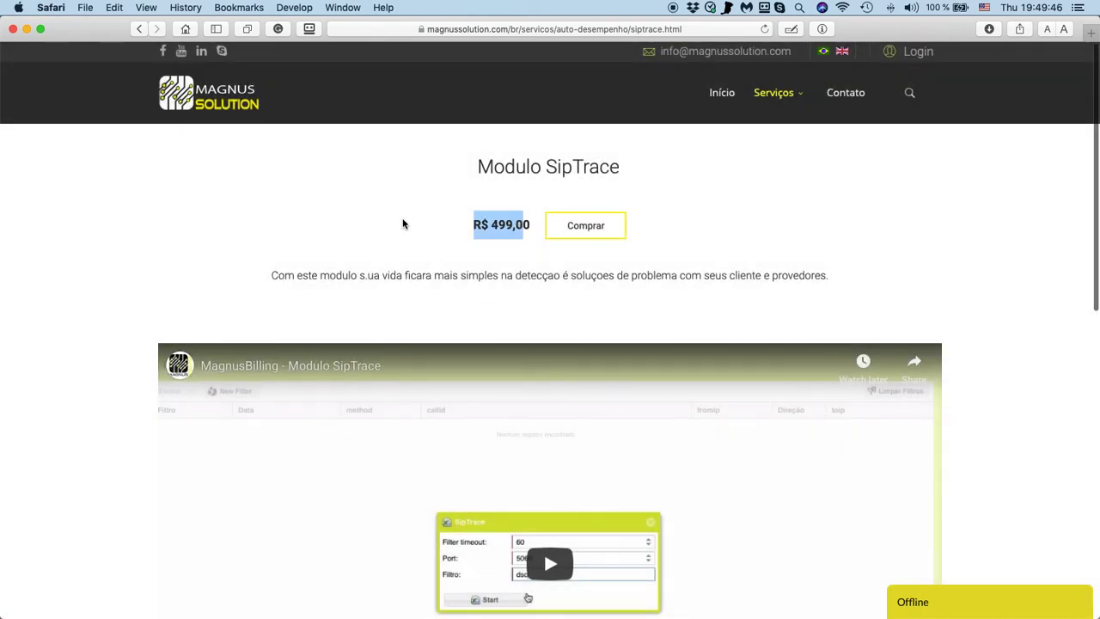
left_click(404, 225)
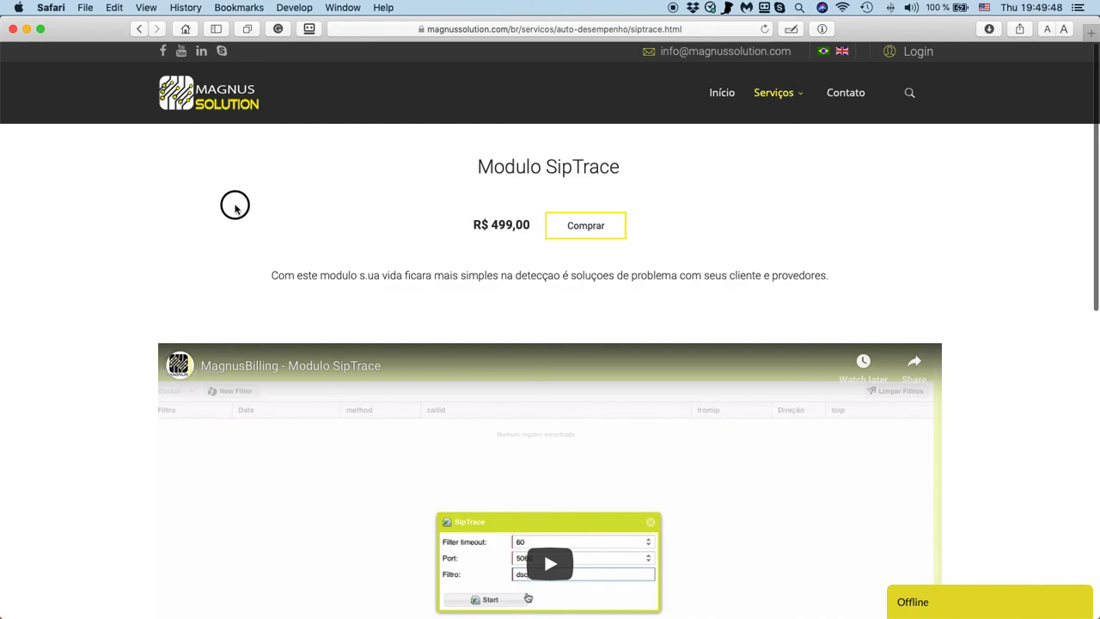